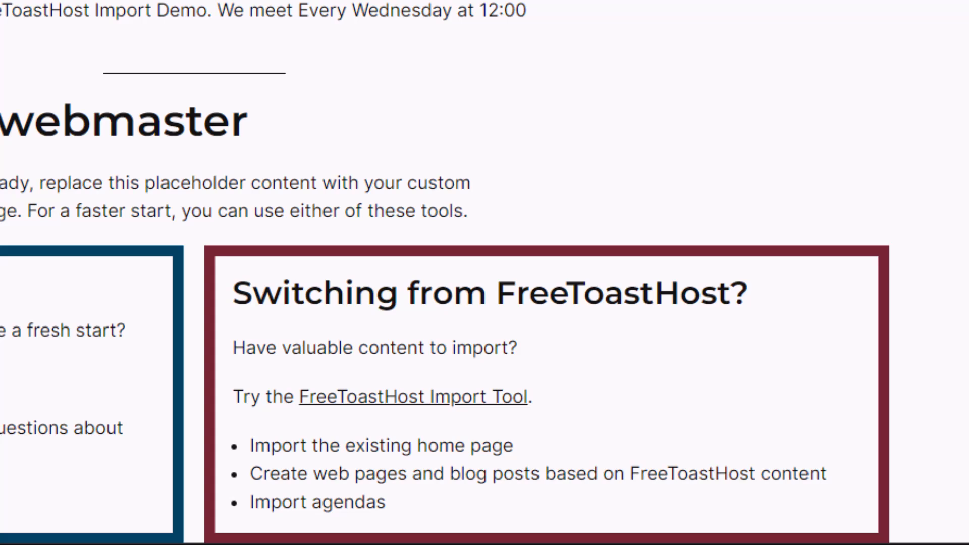
Look over the club website setup form on toastmost.org and pick the Sticky Header 2024 design.
click(87, 11)
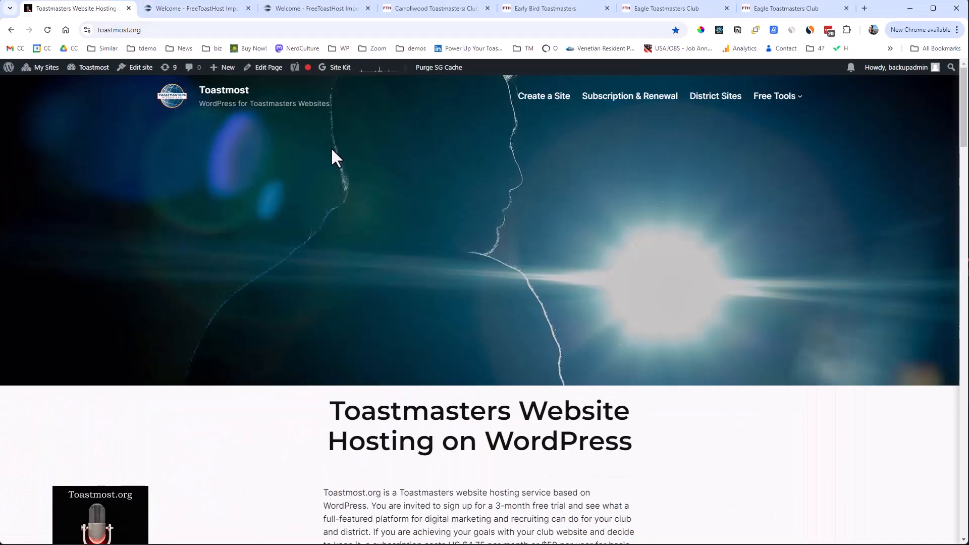
scroll(462, 233, down, 10)
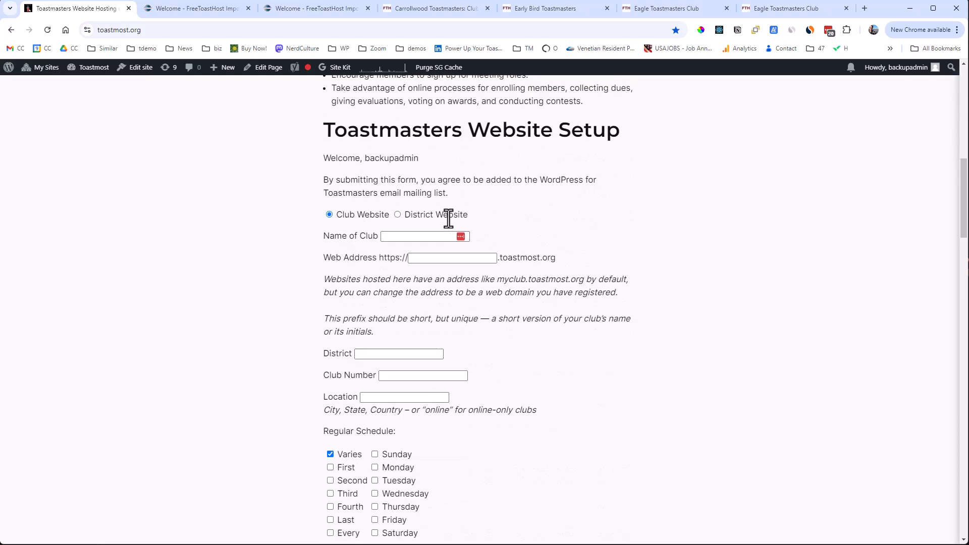
scroll(447, 217, down, 10)
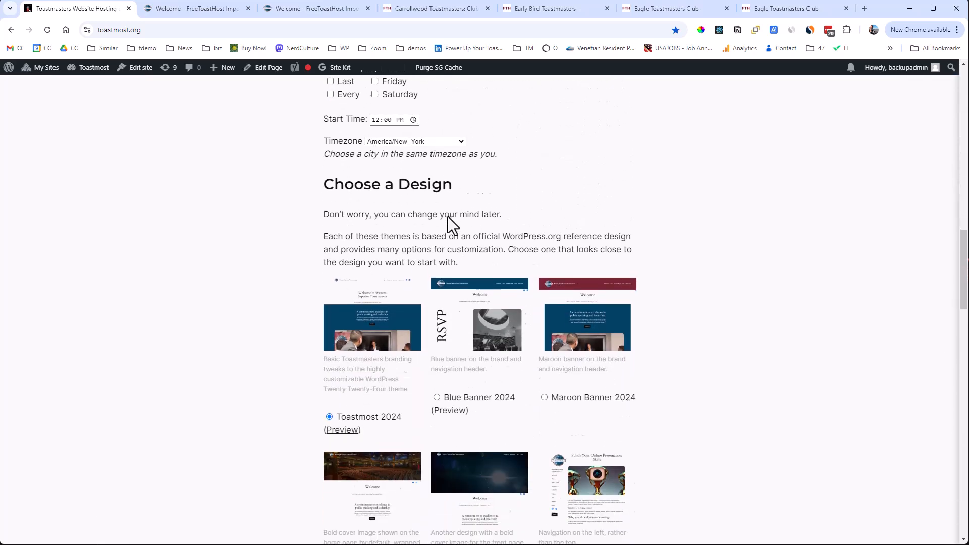
scroll(446, 214, down, 5)
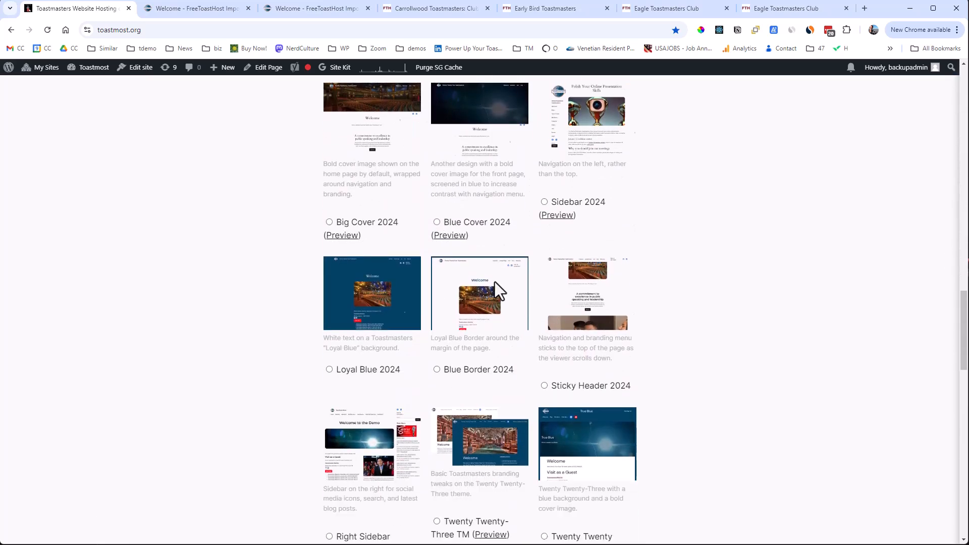
click(545, 386)
Review the FreeToastHost Import Demo welcome page and open its FreeToastHost Import Tool.
click(208, 11)
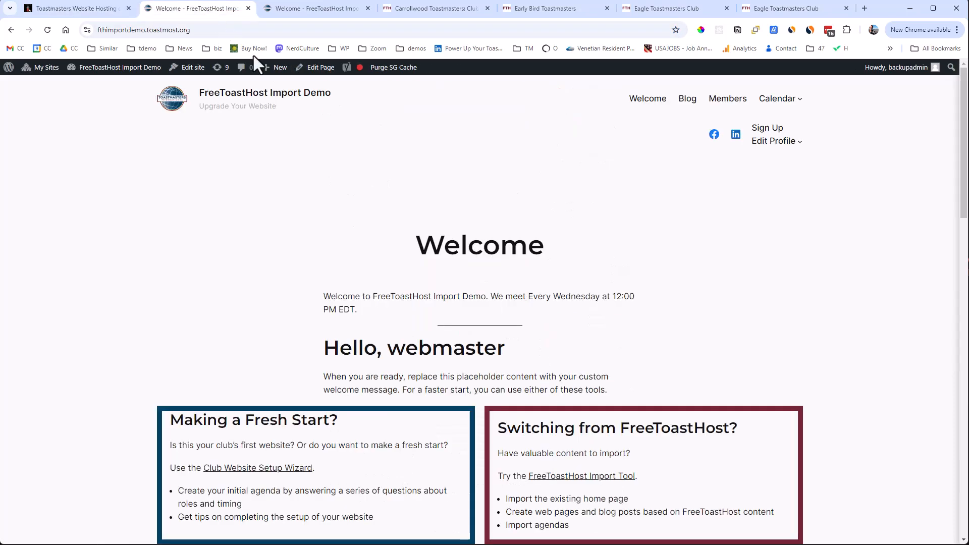
scroll(554, 167, down, 5)
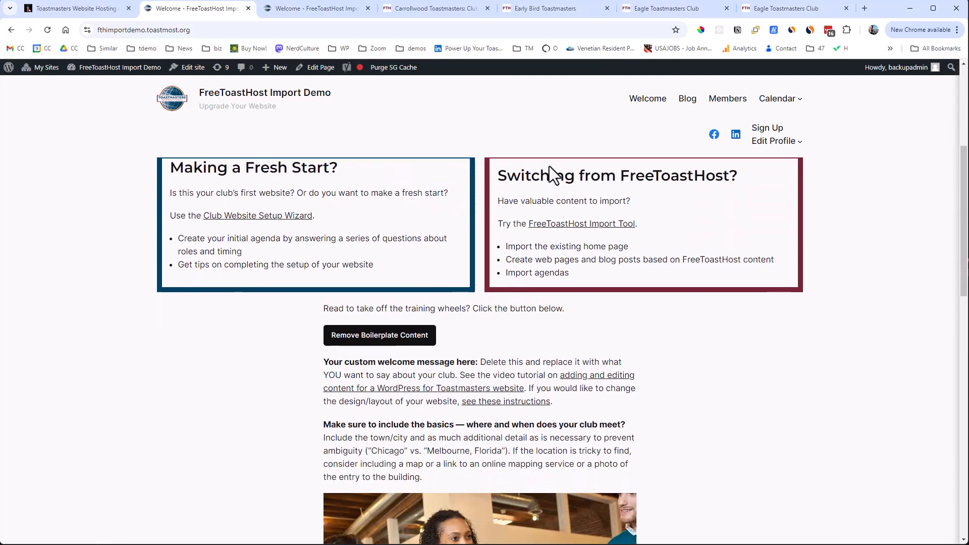
scroll(548, 167, down, 2)
scroll(544, 165, up, 3)
scroll(544, 166, down, 1)
scroll(542, 166, up, 1)
scroll(543, 166, up, 2)
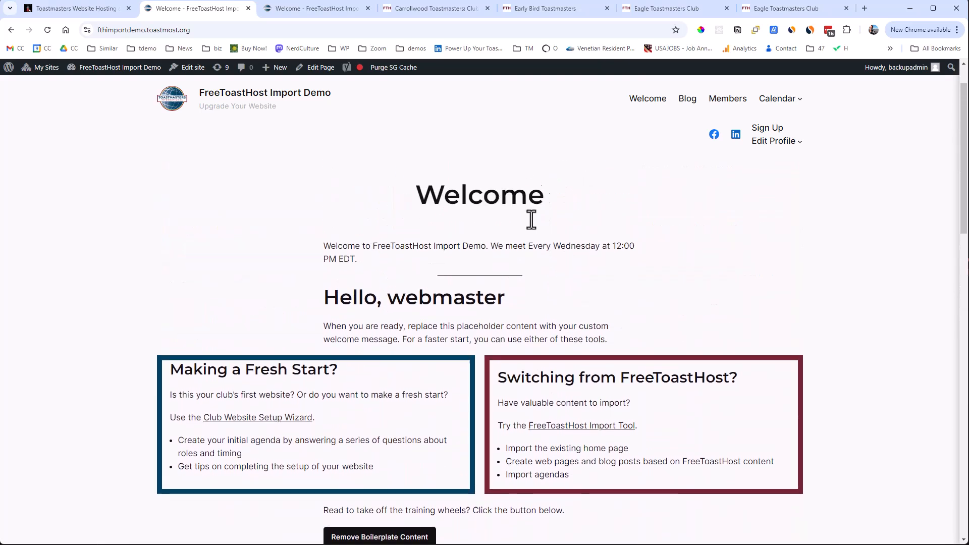
scroll(601, 190, down, 2)
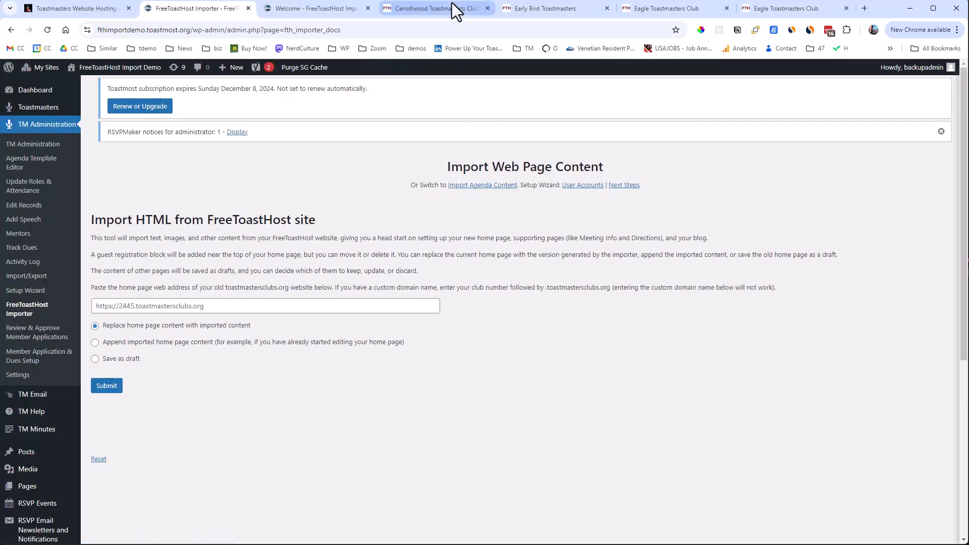
click(435, 10)
scroll(652, 183, down, 10)
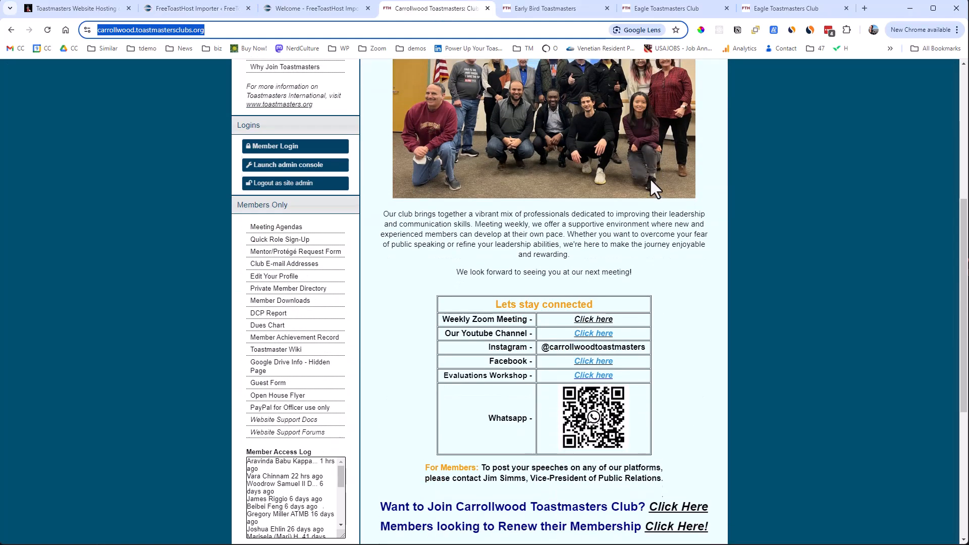
scroll(642, 172, up, 10)
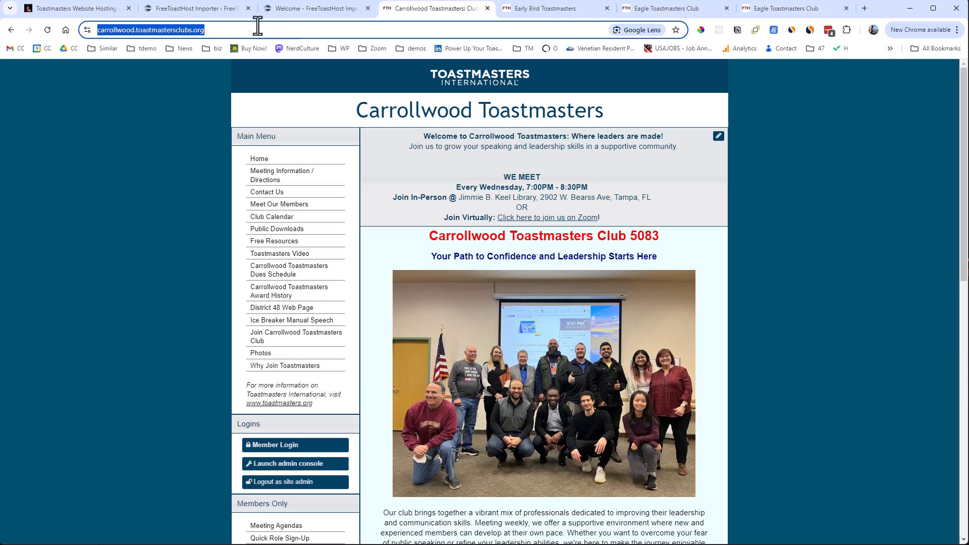
click(191, 7)
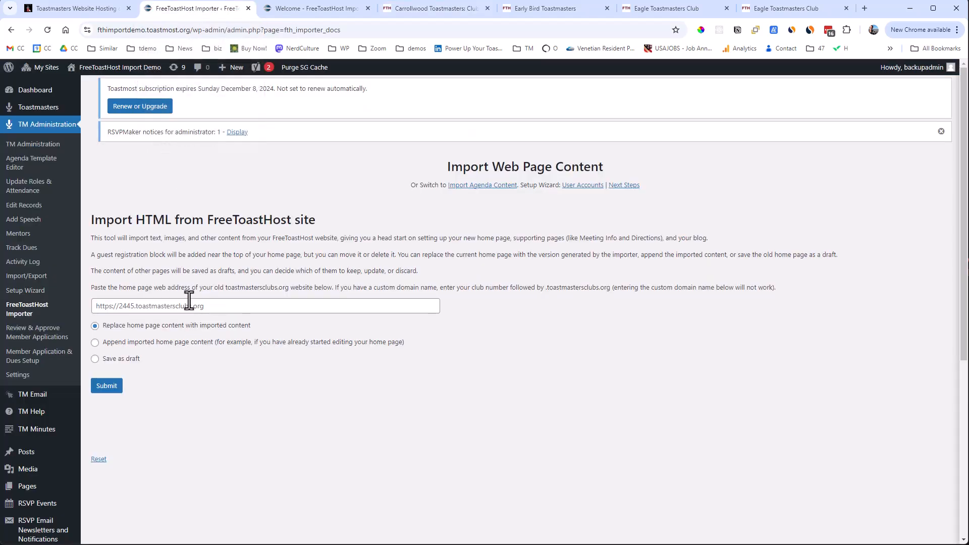
click(173, 305)
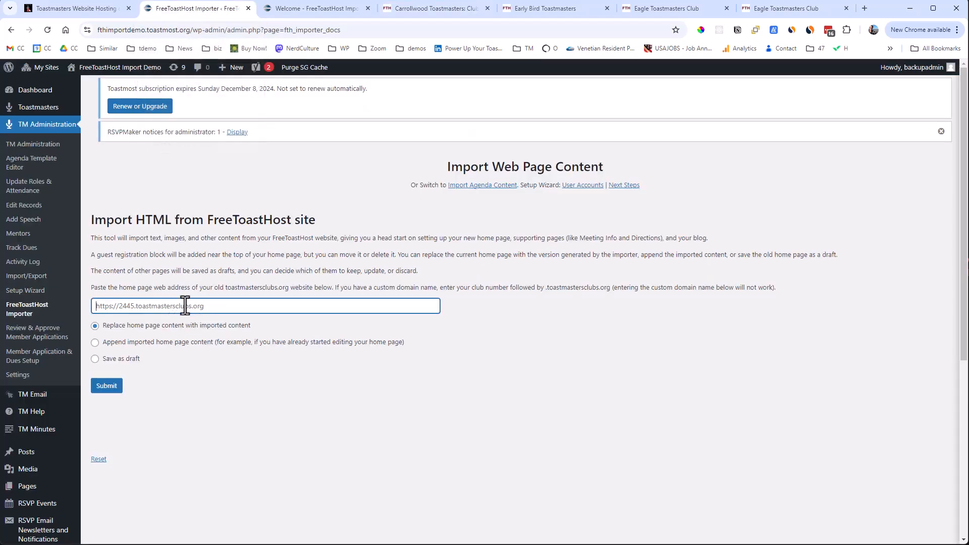
text(https://carrollwood.toastmastersclubs.org/)
click(106, 389)
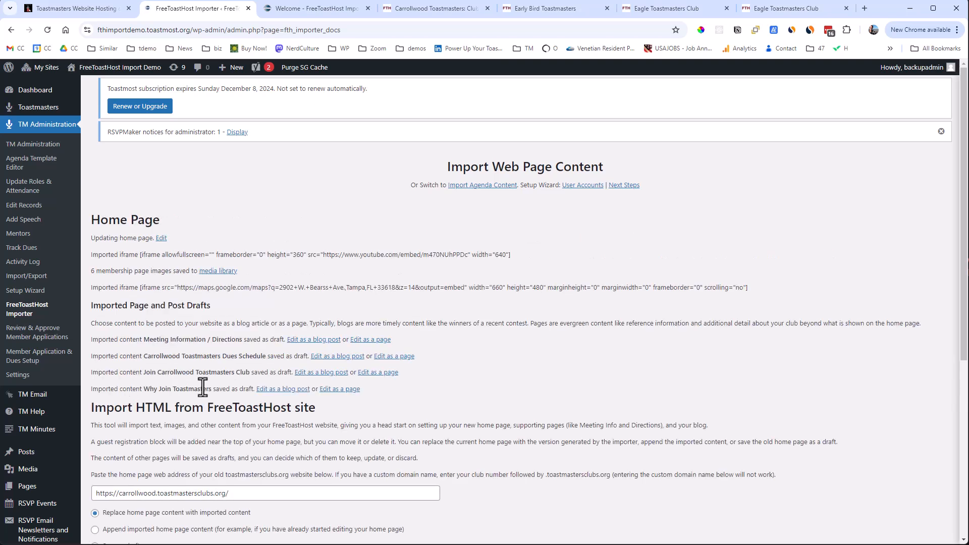
Reload the demo site's Welcome page to review the imported content, and open the page for editing.
click(353, 9)
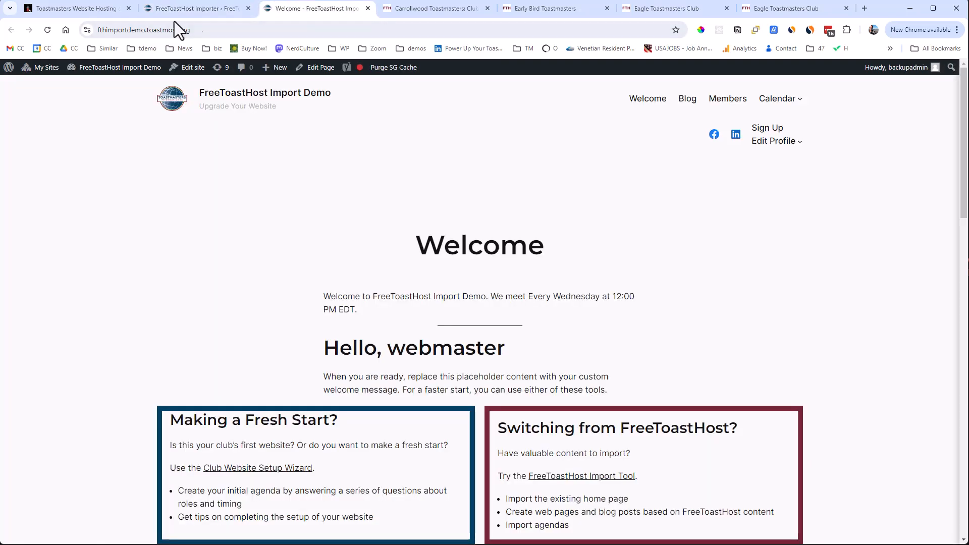
click(48, 30)
scroll(52, 91, down, 10)
scroll(47, 87, down, 7)
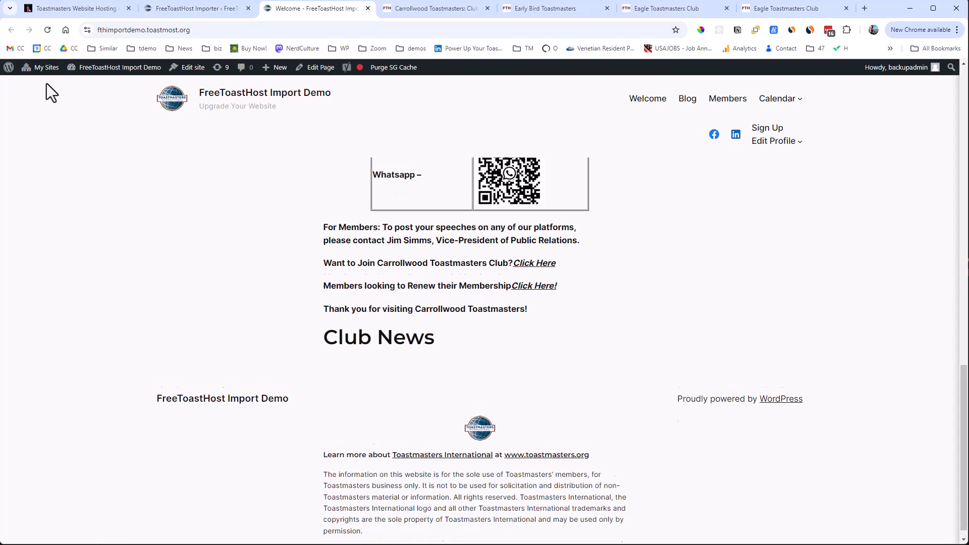
scroll(46, 83, up, 16)
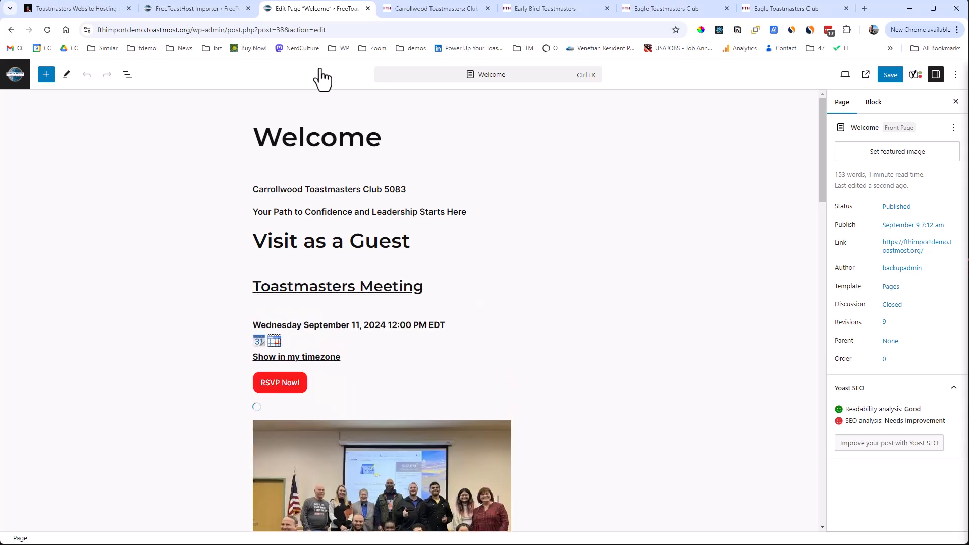
Show the page's block list and move the Guest Registration block down to just above Club News.
click(127, 76)
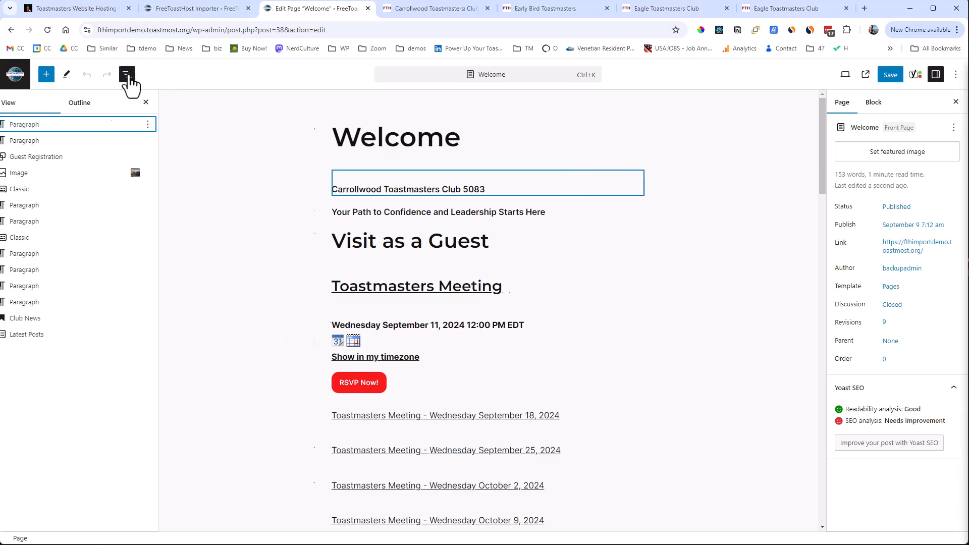
click(70, 157)
drag(70, 157, 75, 309)
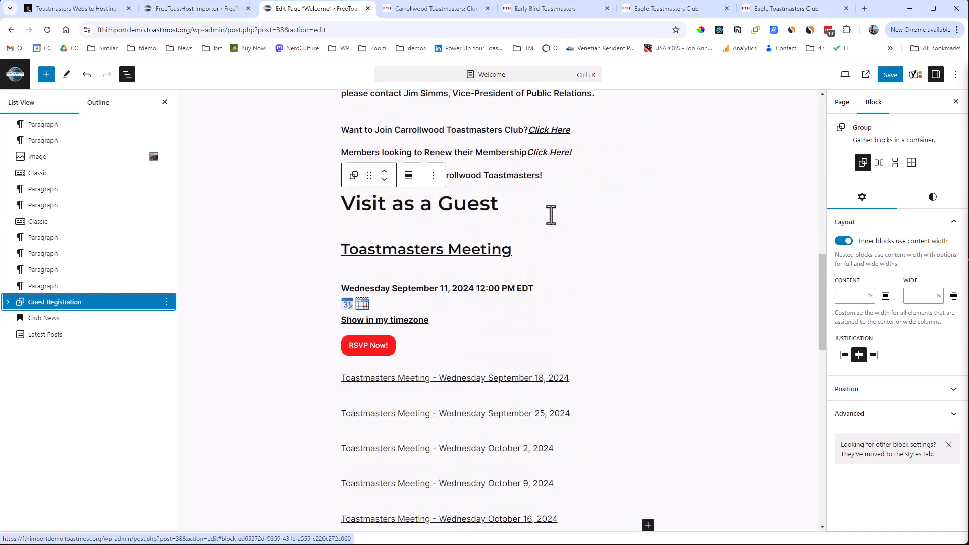
scroll(550, 214, up, 5)
scroll(550, 214, up, 8)
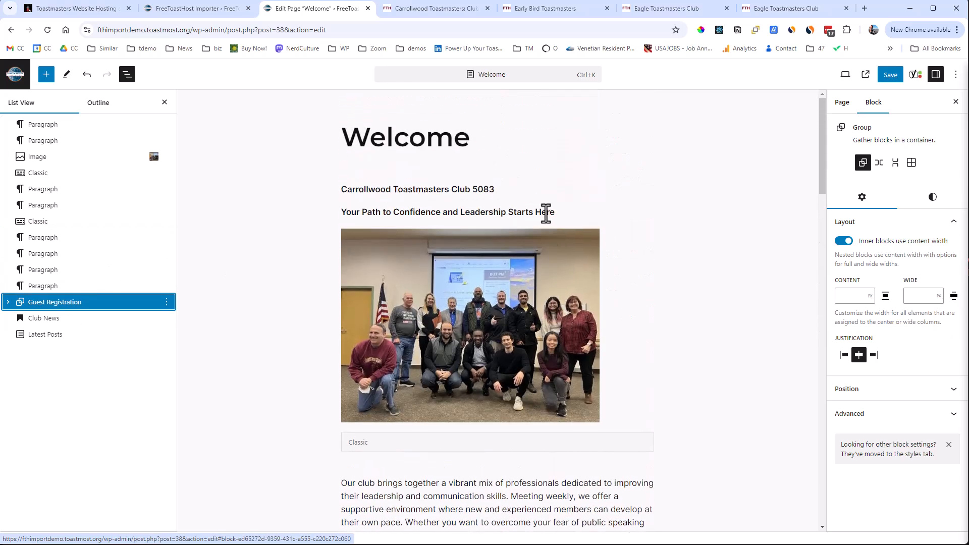
Convert the Classic block containing the "Lets stay connected" table into regular blocks.
scroll(544, 213, down, 8)
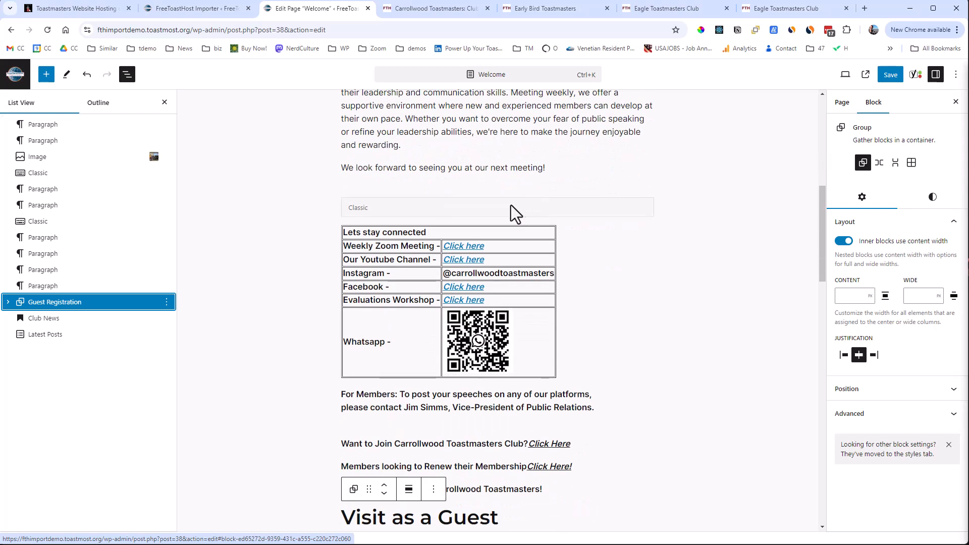
click(454, 216)
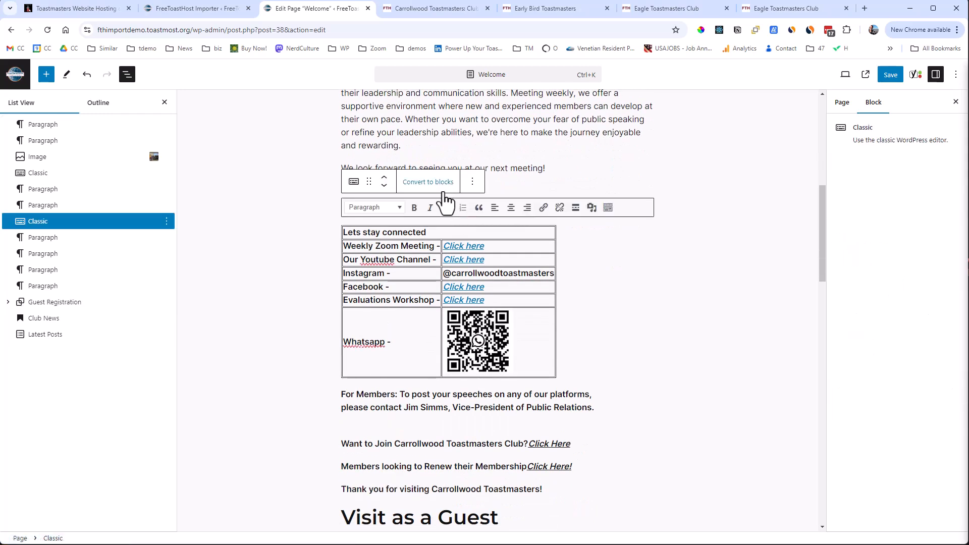
click(430, 183)
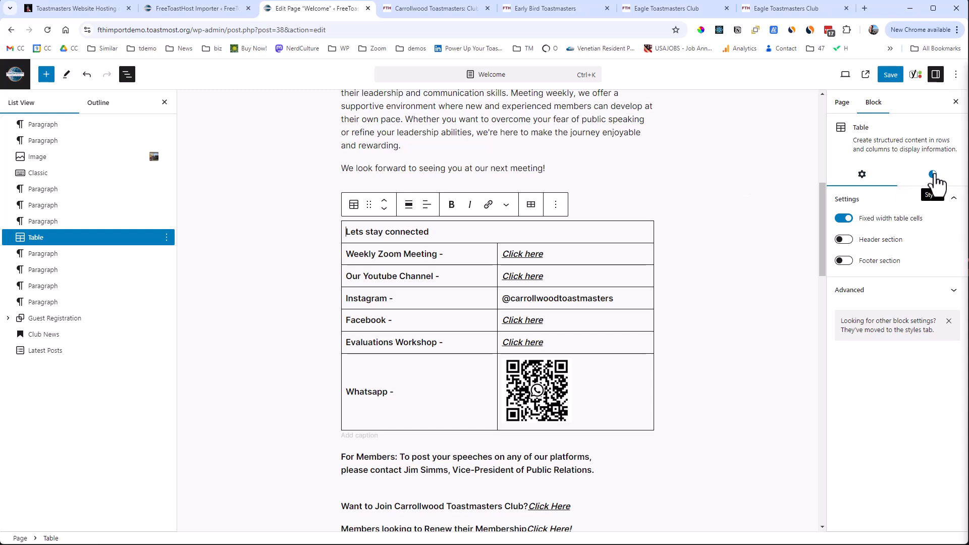
Give the "Lets stay connected" table a Loyal Blue border 5 px wide.
click(931, 175)
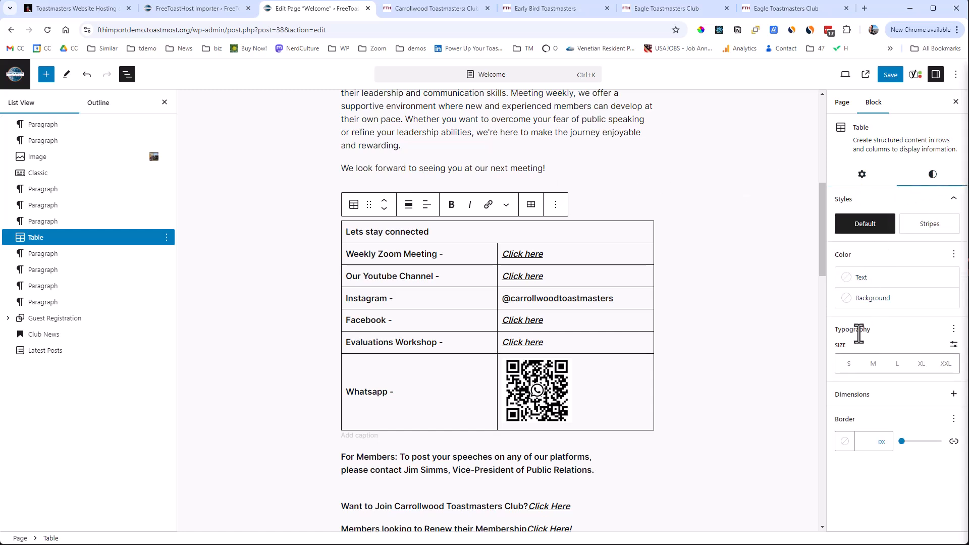
click(844, 441)
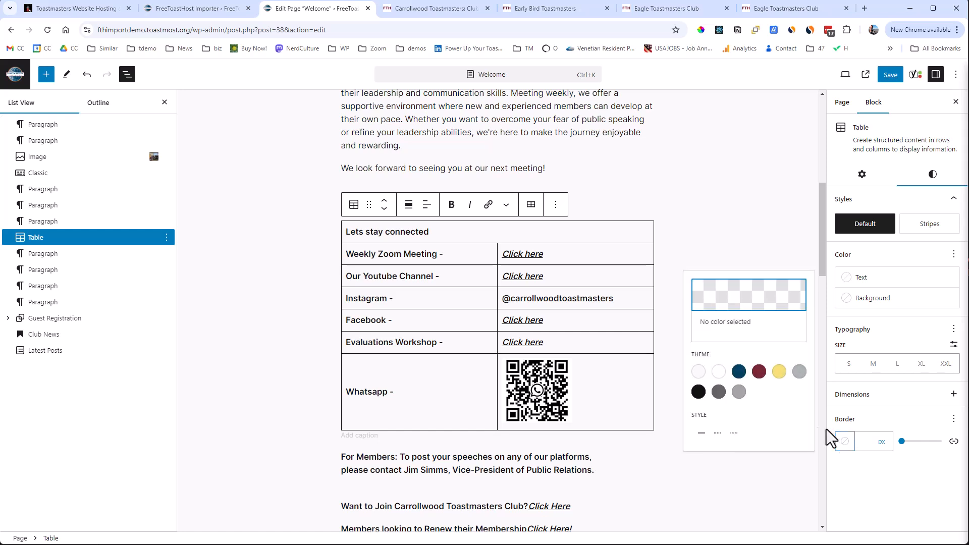
click(738, 371)
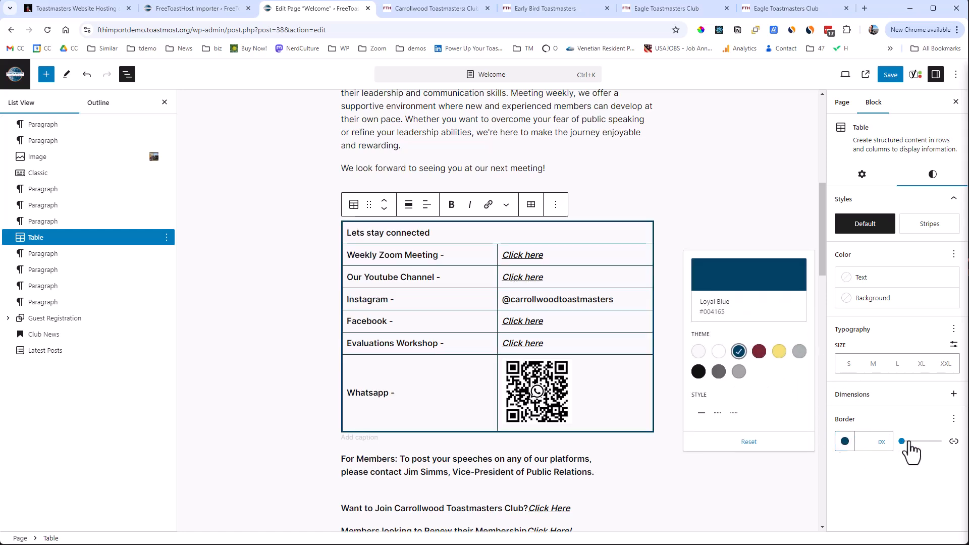
click(906, 442)
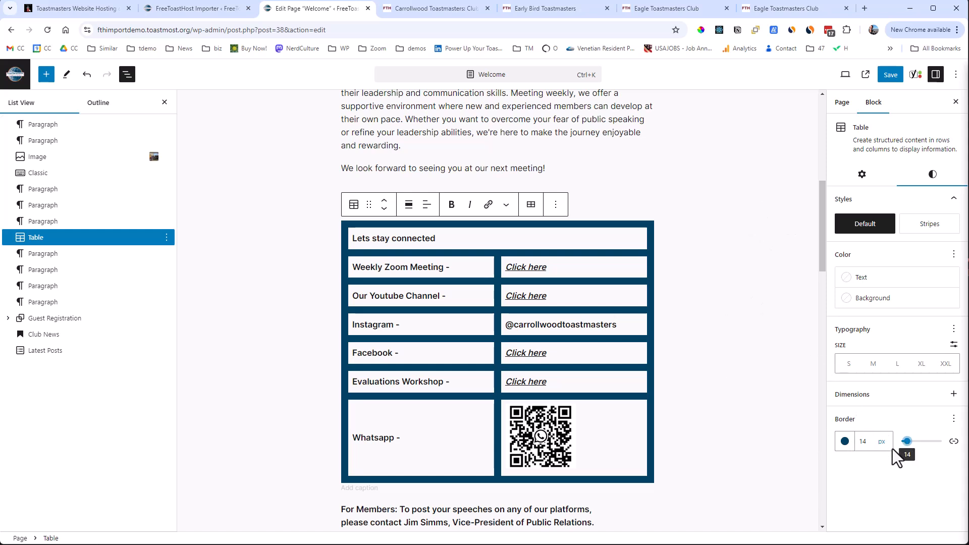
double_click(870, 442)
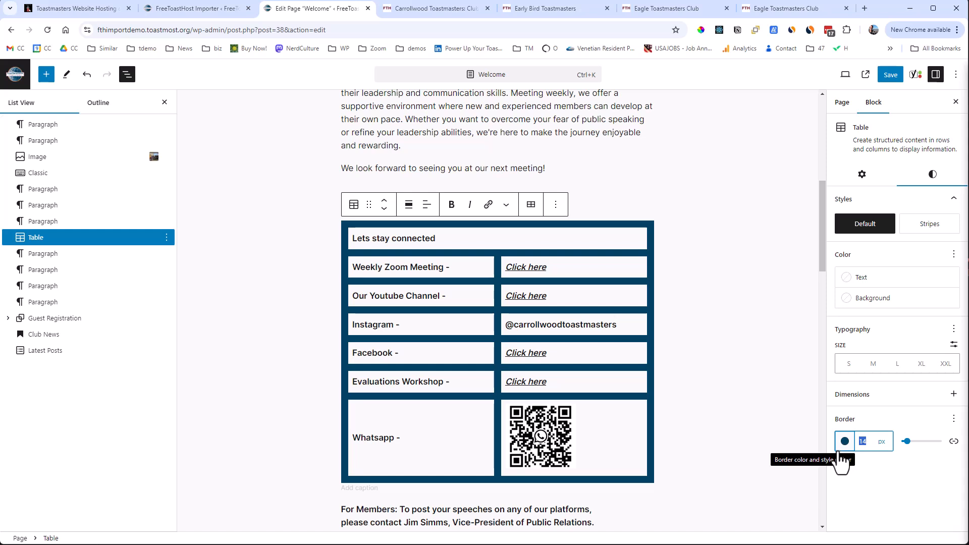
text(5)
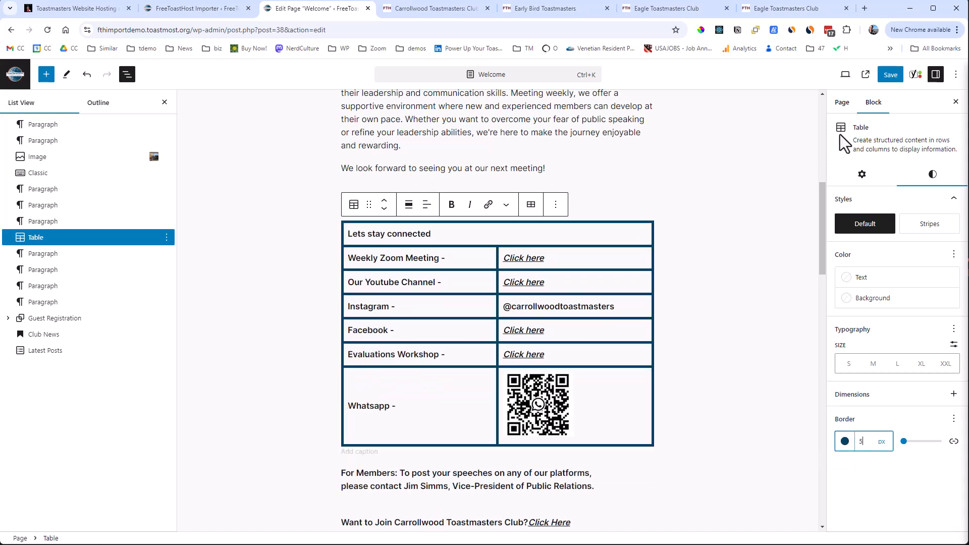
Save the Welcome page and review the published version from top to bottom.
click(884, 75)
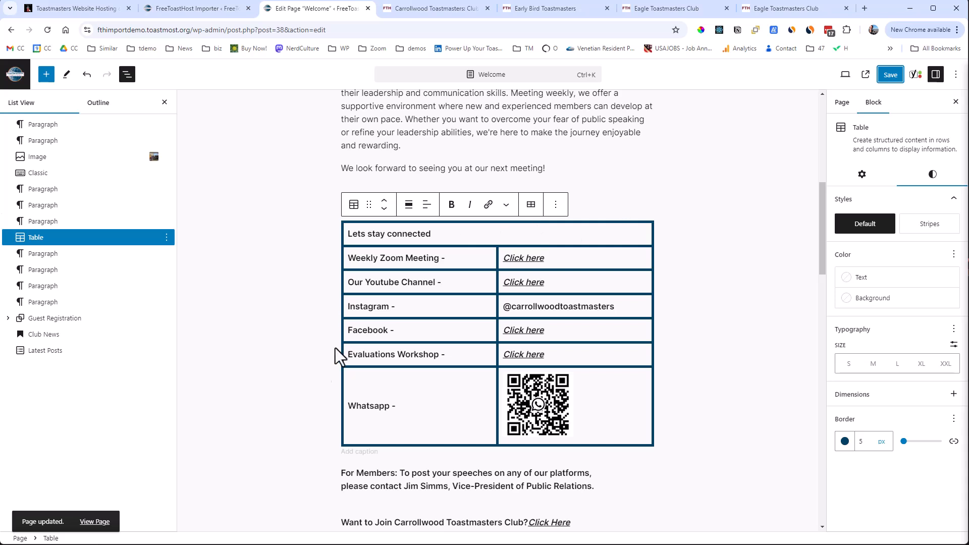
click(94, 520)
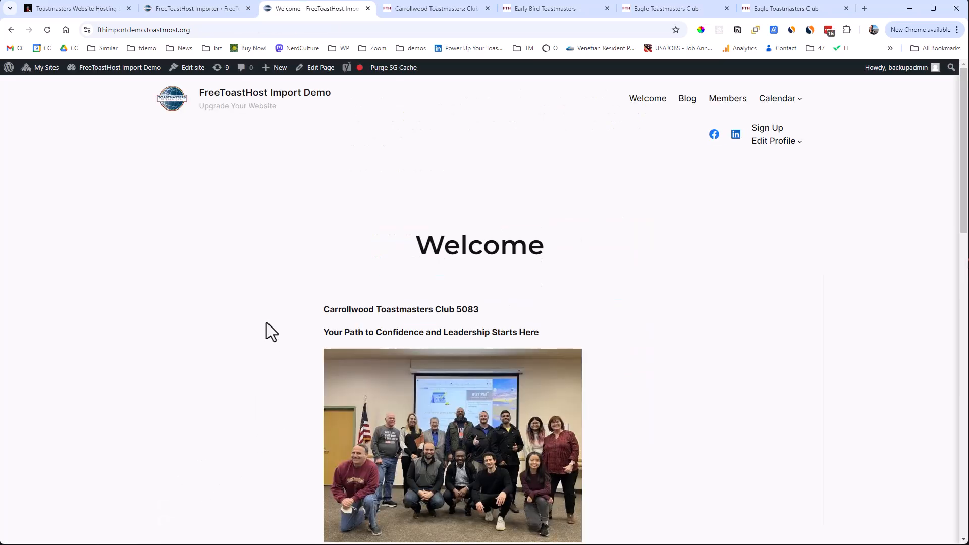
scroll(266, 323, down, 10)
scroll(265, 322, down, 7)
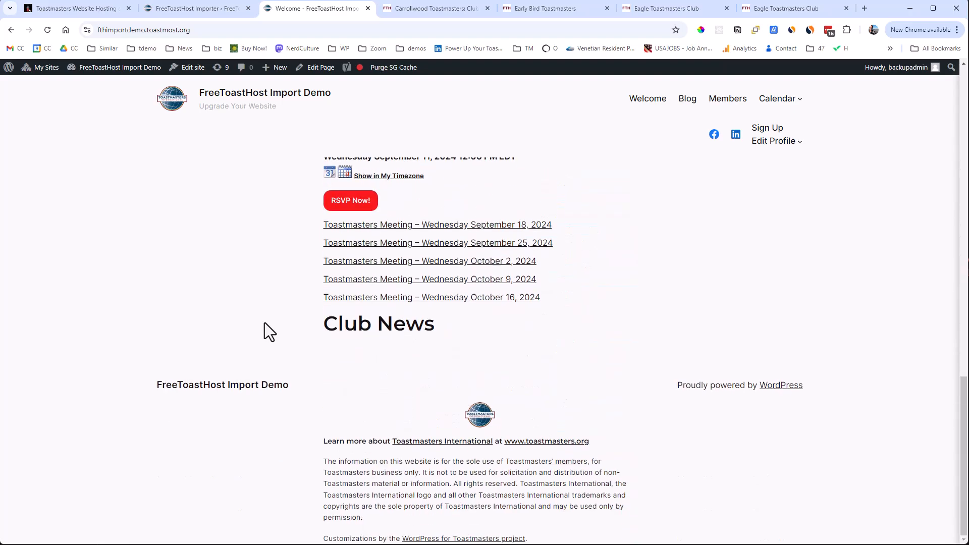
scroll(264, 323, up, 17)
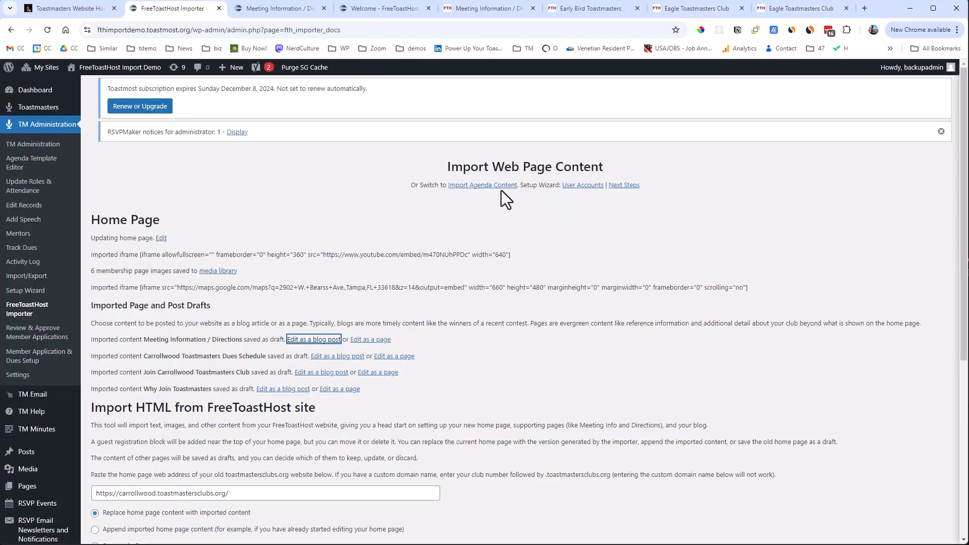
Switch the importer to Import Agenda Content and launch the admin console on the Carrollwood Toastmasters site.
click(472, 186)
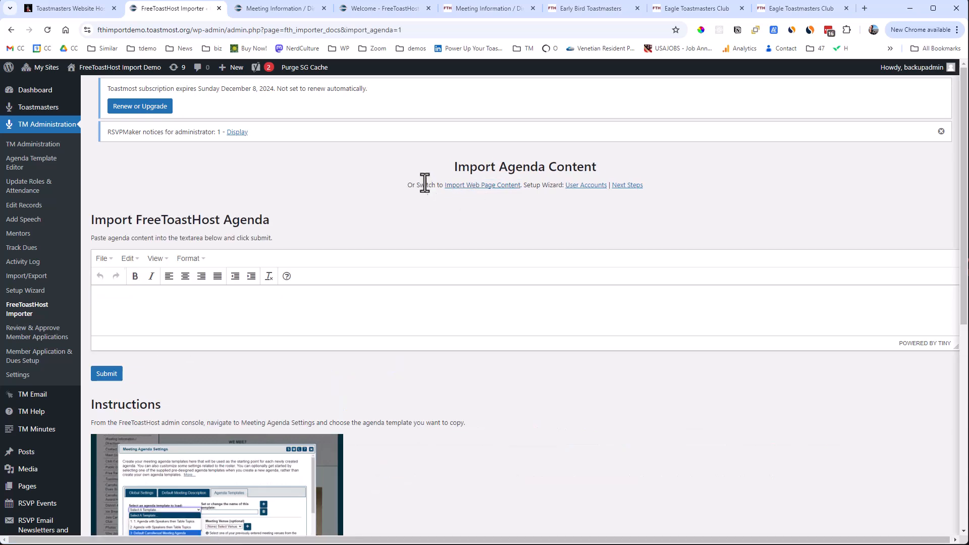
click(494, 12)
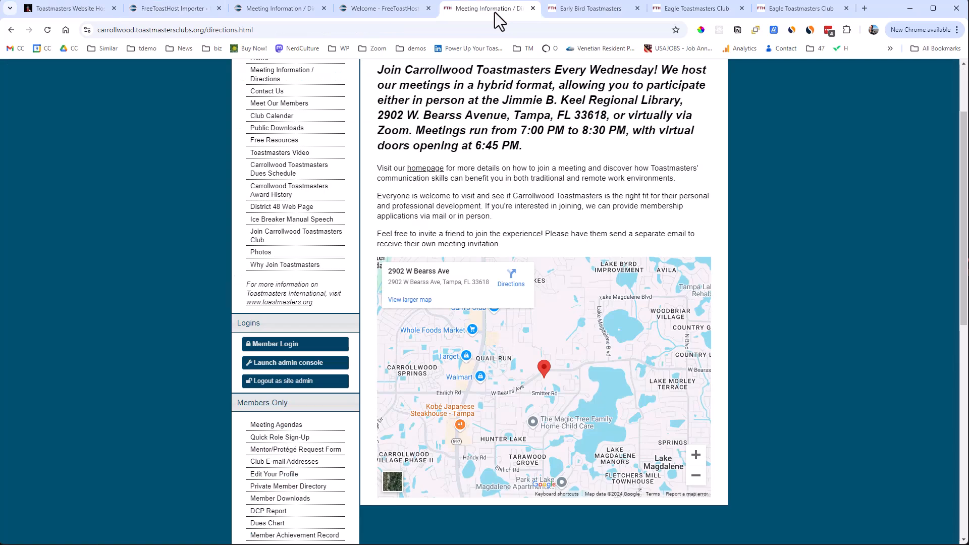
click(297, 364)
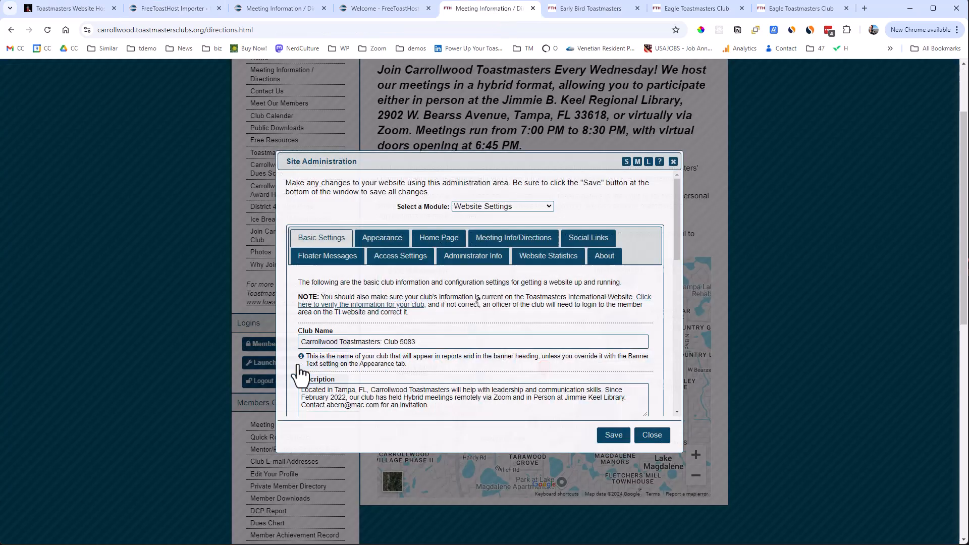
Load the Default Carrollwood Meeting Agenda template in the FreeToastHost Meeting Agenda Settings.
click(551, 208)
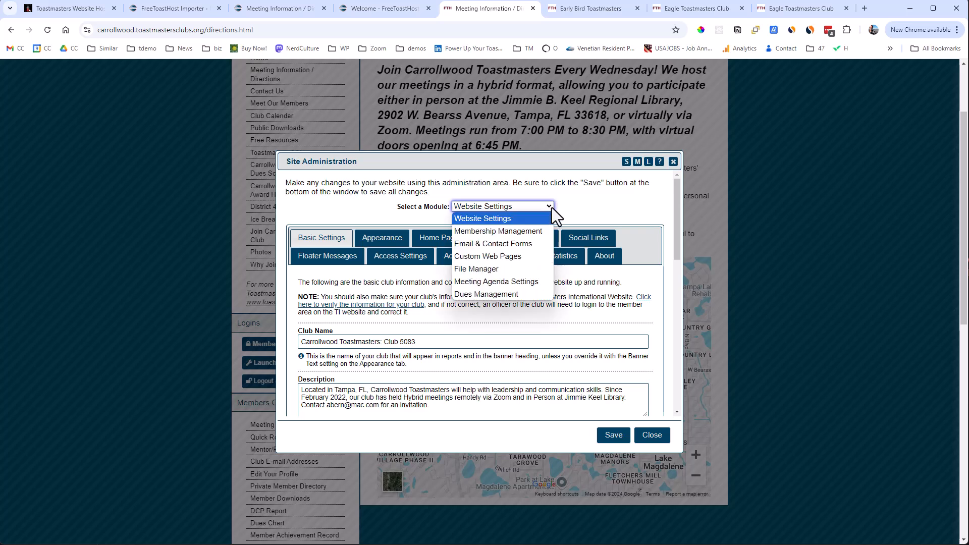
click(508, 280)
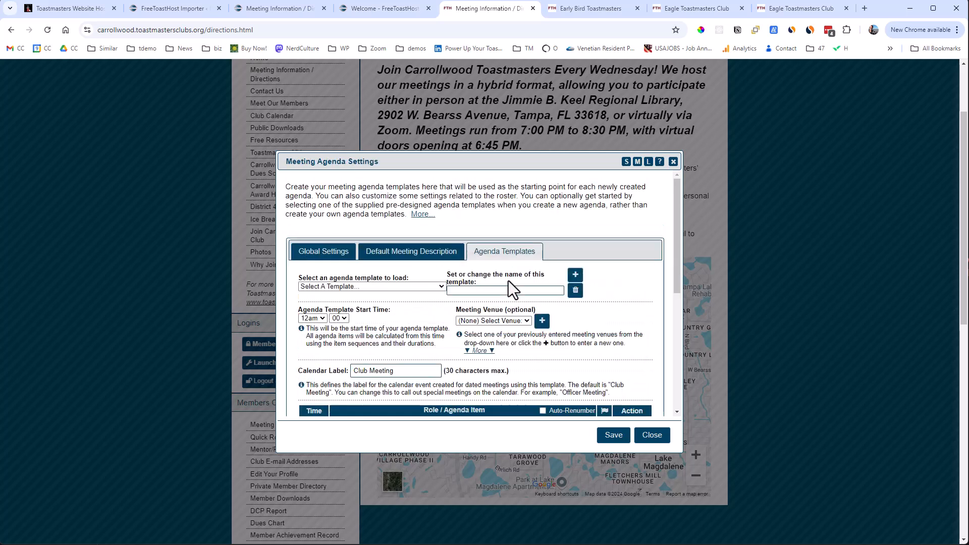
click(426, 286)
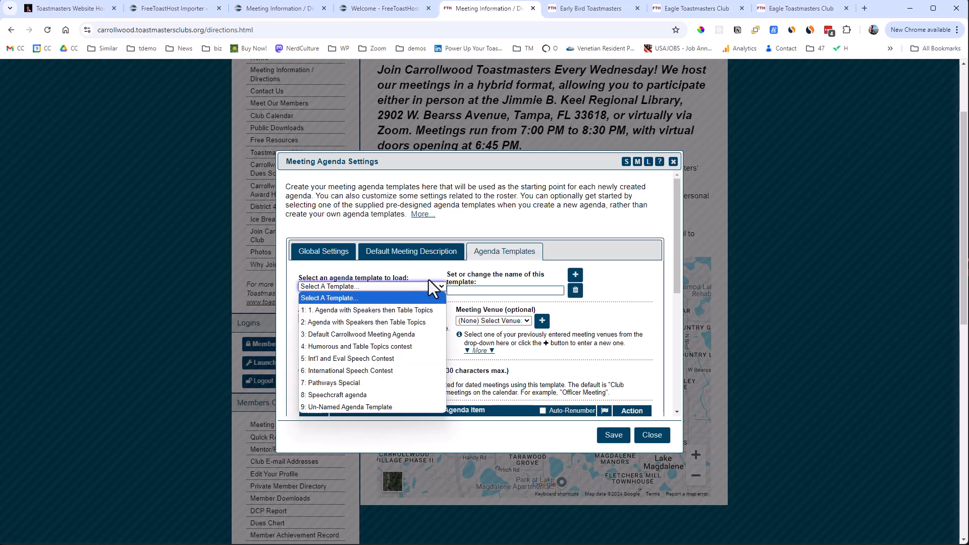
click(392, 333)
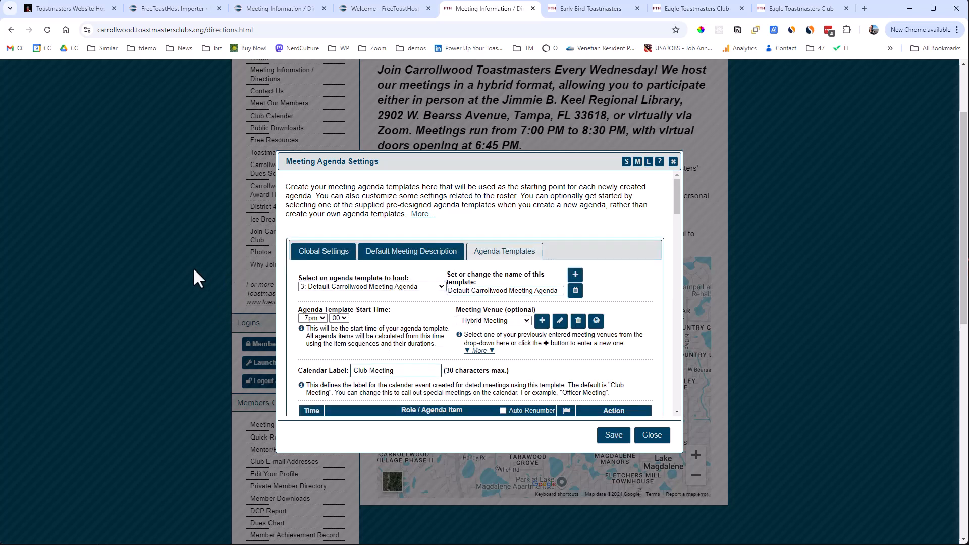
Copy the entire FreeToastHost page with the loaded agenda template into the Toastmost agenda importer and submit it.
key(ctrl+a)
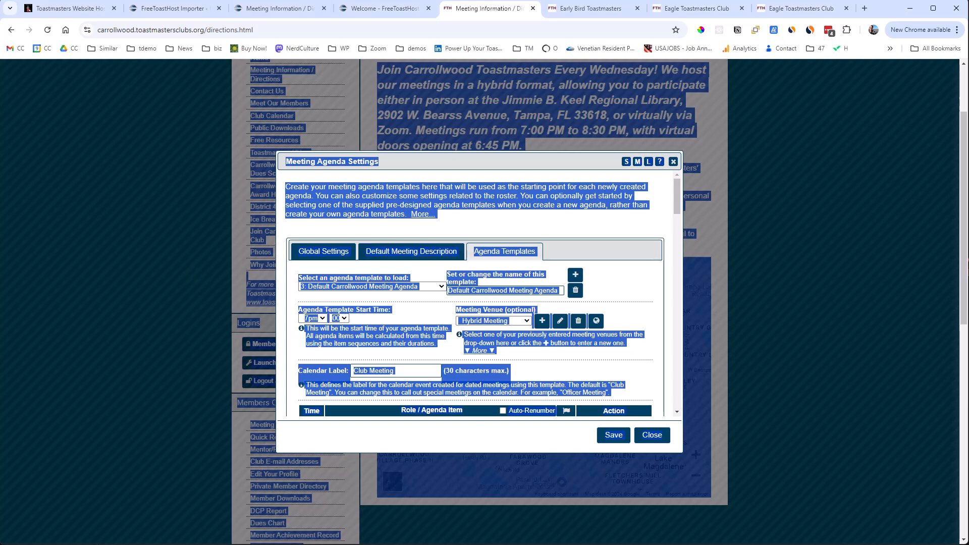
click(181, 11)
click(180, 308)
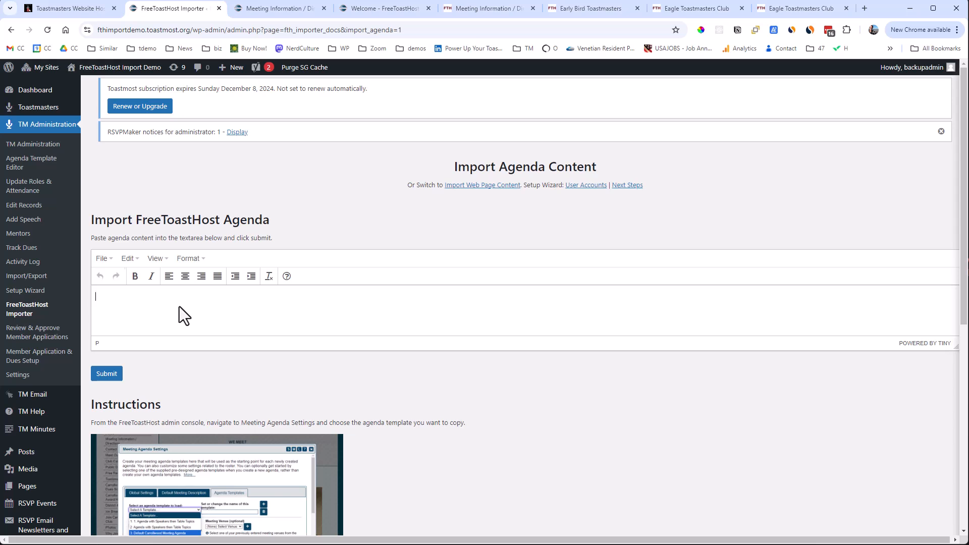
key(ctrl+v)
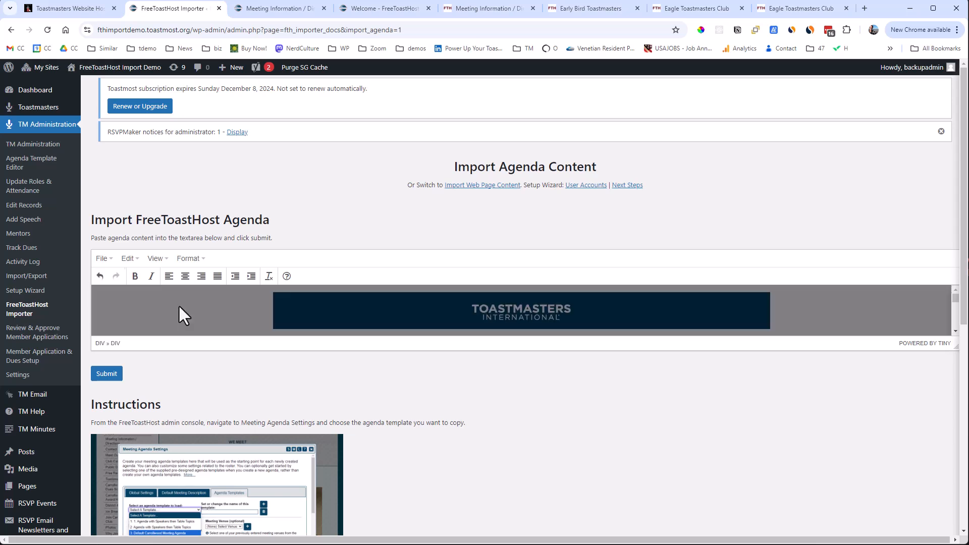
click(107, 375)
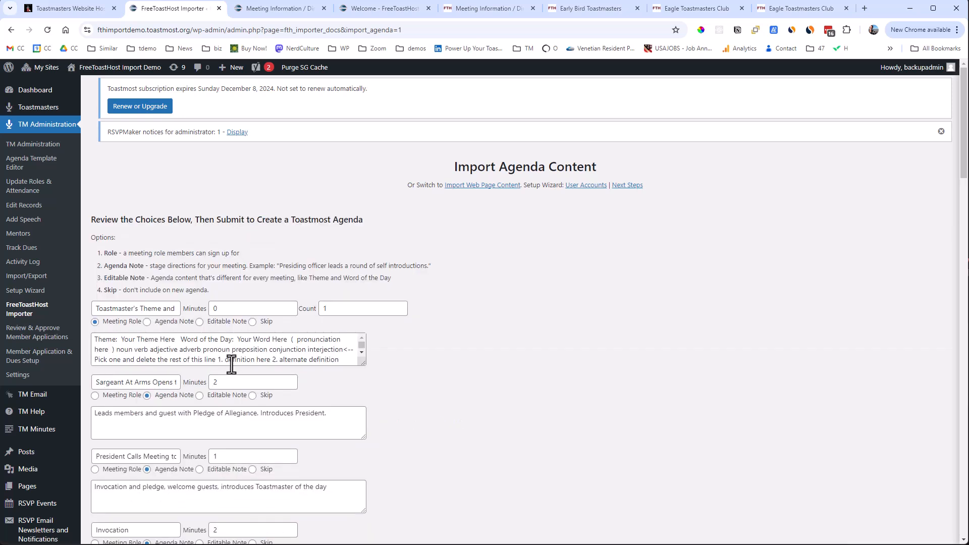
Classify the Toastmaster's Theme and Word of the Day item as an Editable Note and submit the reviewed agenda to the Toastmasters Meeting template.
scroll(455, 355, down, 2)
scroll(456, 363, down, 1)
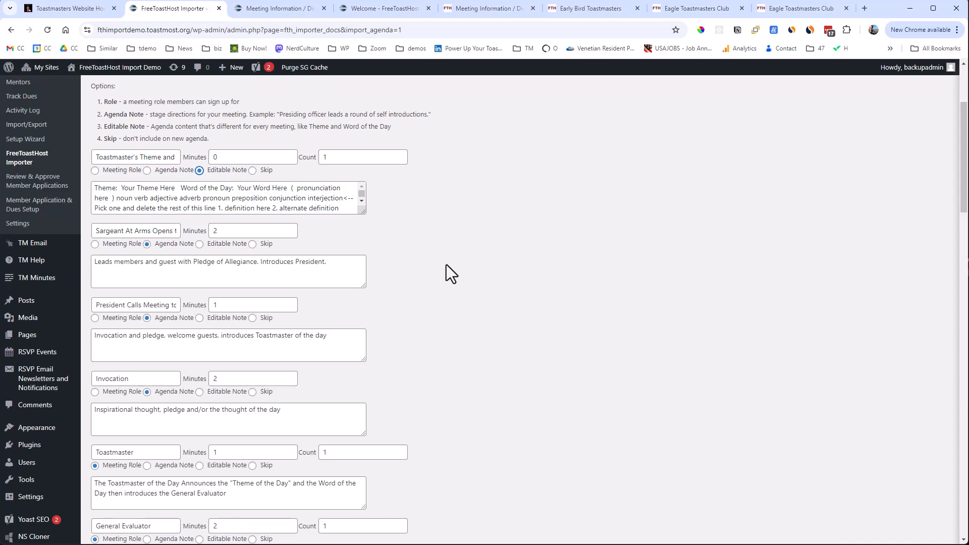
scroll(446, 265, down, 3)
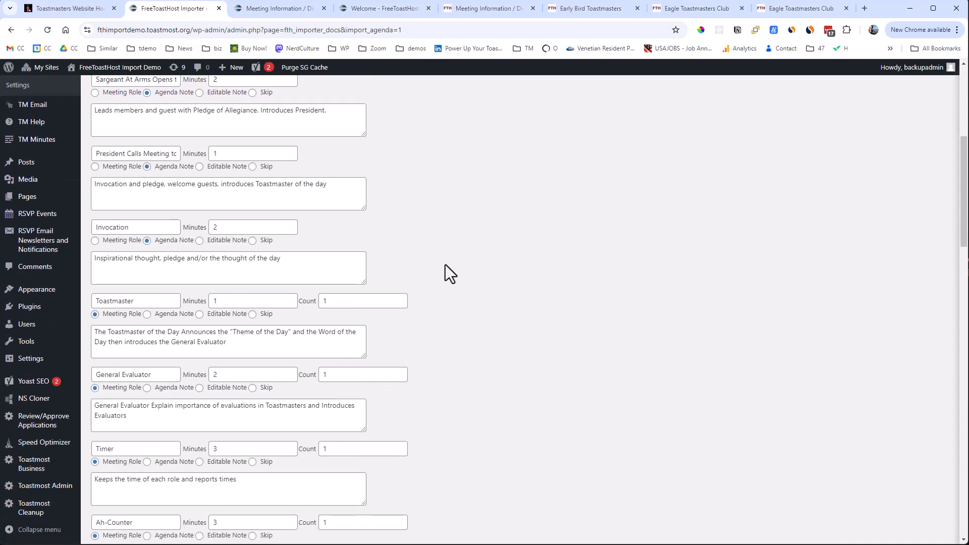
scroll(445, 264, down, 4)
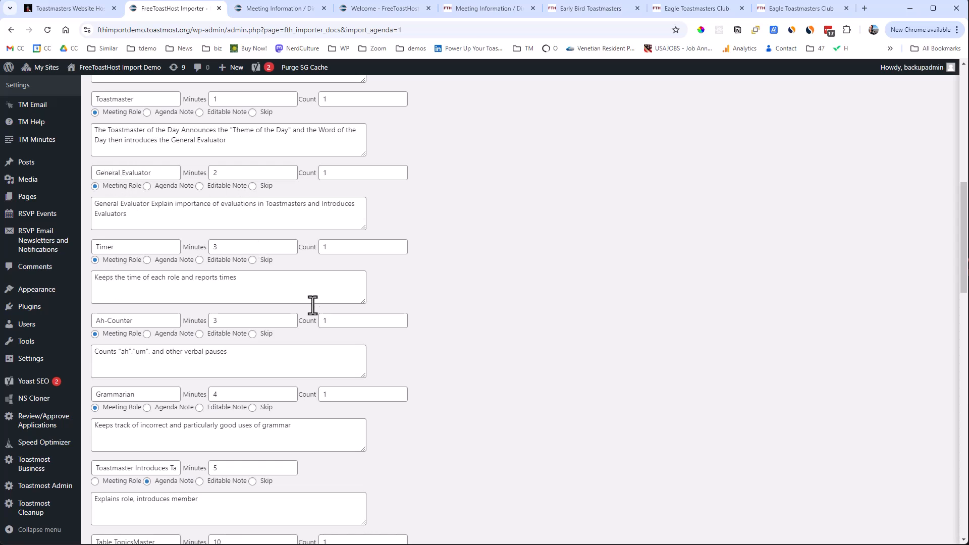
scroll(461, 367, up, 2)
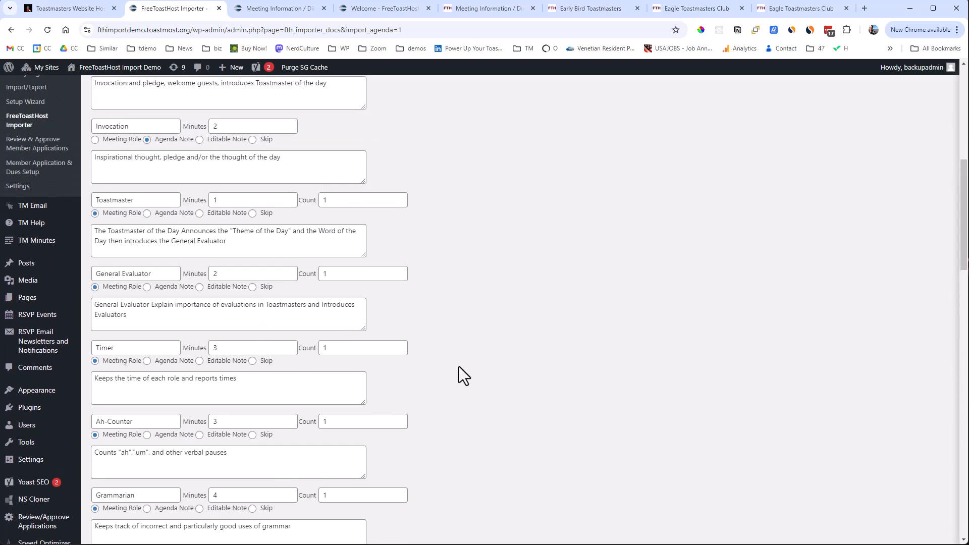
scroll(452, 363, down, 7)
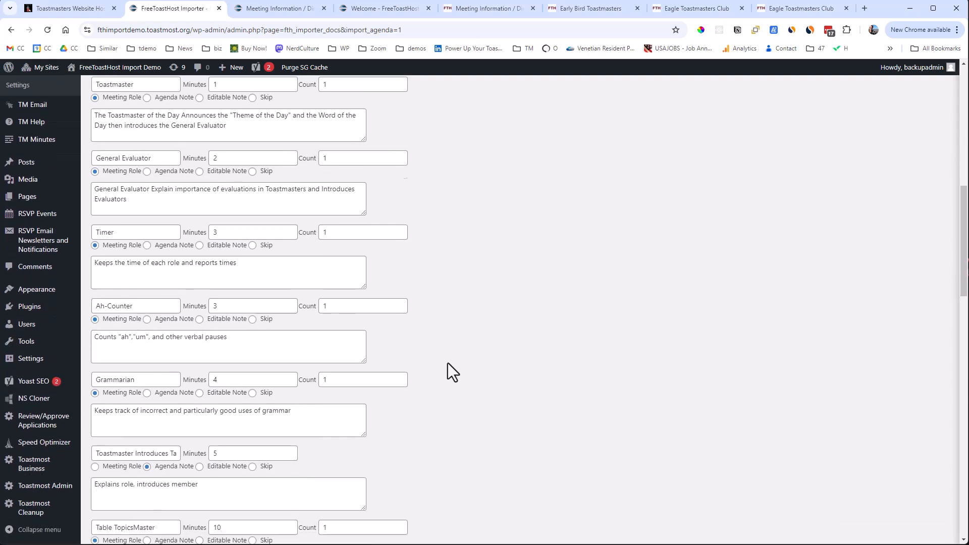
scroll(446, 362, down, 7)
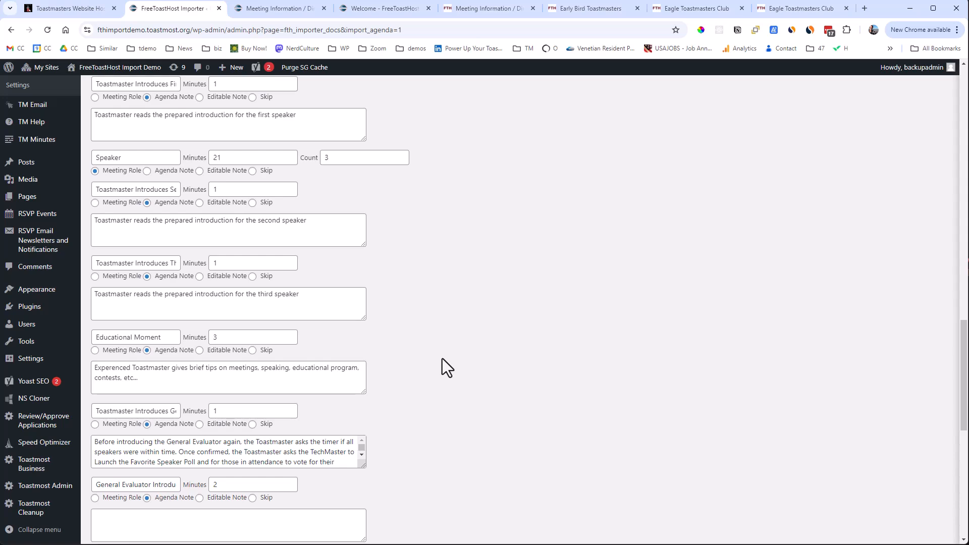
scroll(442, 358, down, 9)
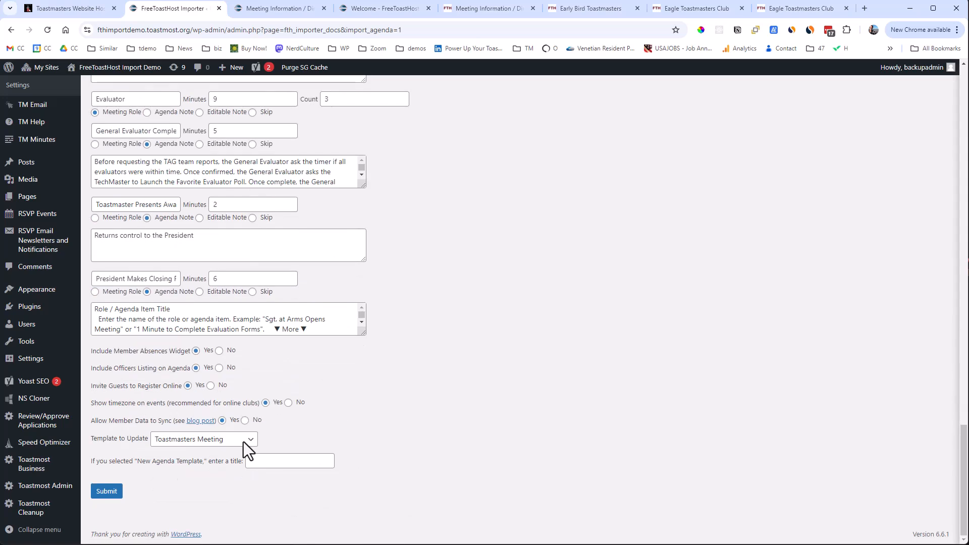
click(110, 492)
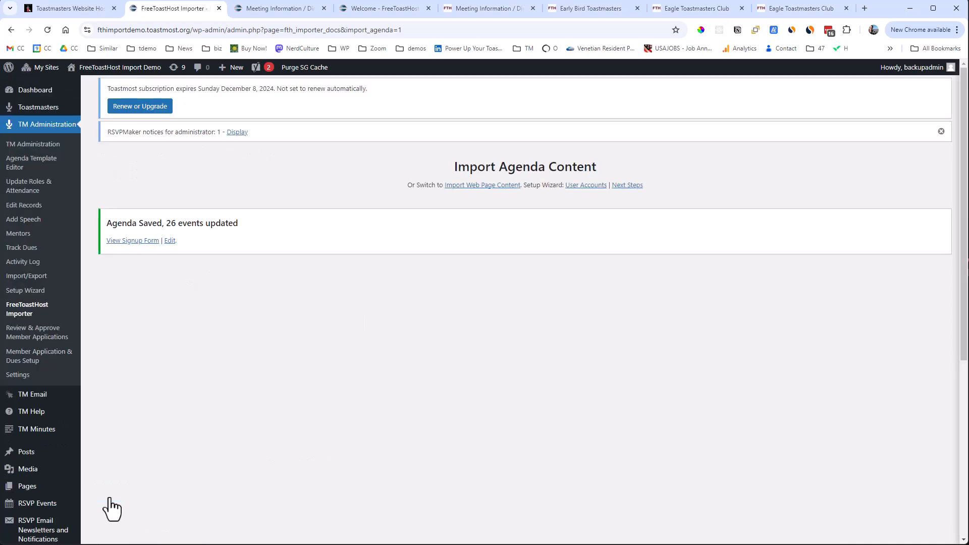
Open the imported agenda's signup form and take the Table TopicsMaster role.
click(150, 242)
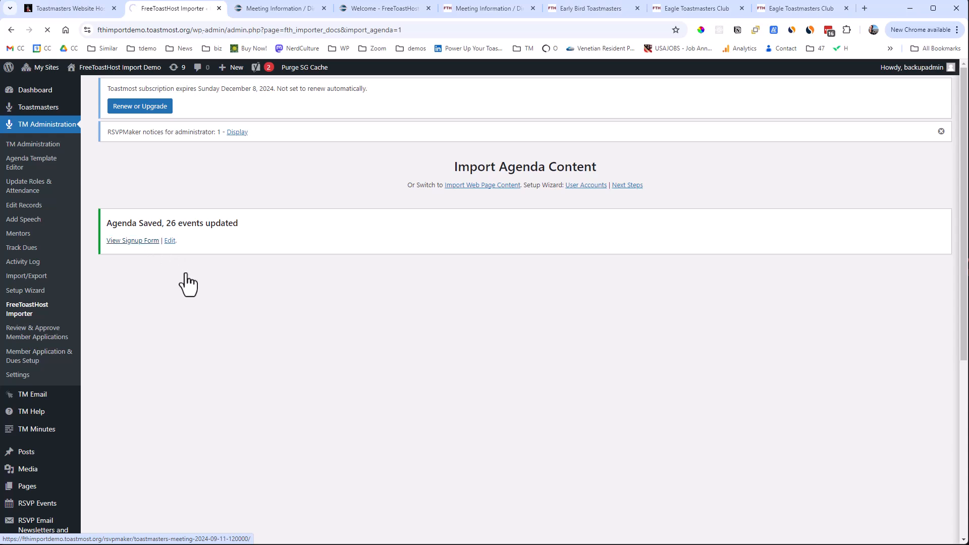
scroll(209, 301, down, 4)
scroll(203, 293, down, 8)
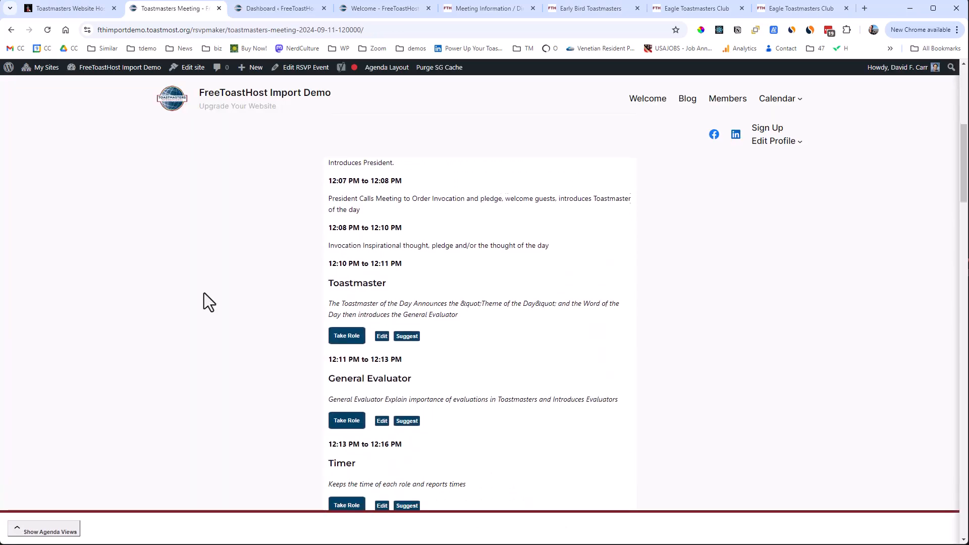
scroll(204, 292, down, 4)
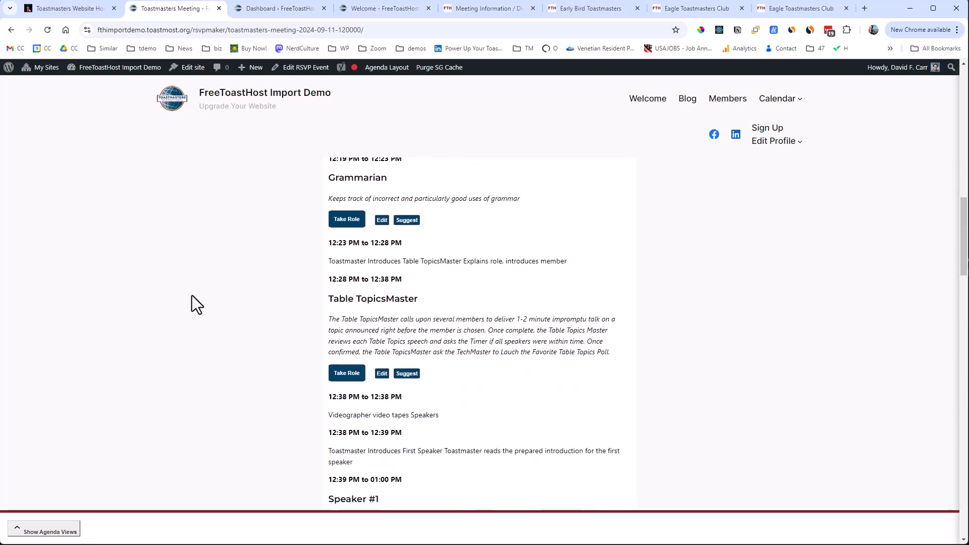
click(342, 374)
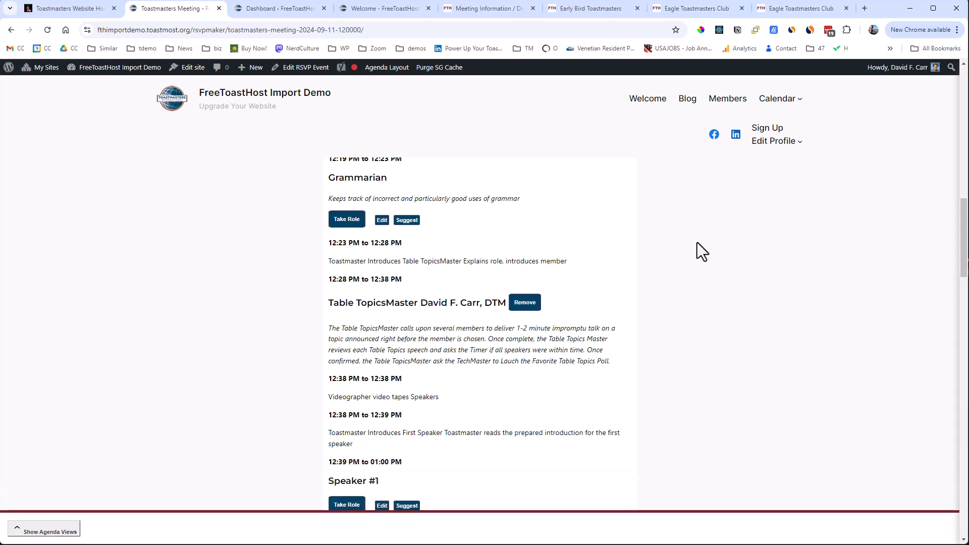
Show the agenda views, switch to Organize mode and look through the arrangeable agenda items.
click(59, 532)
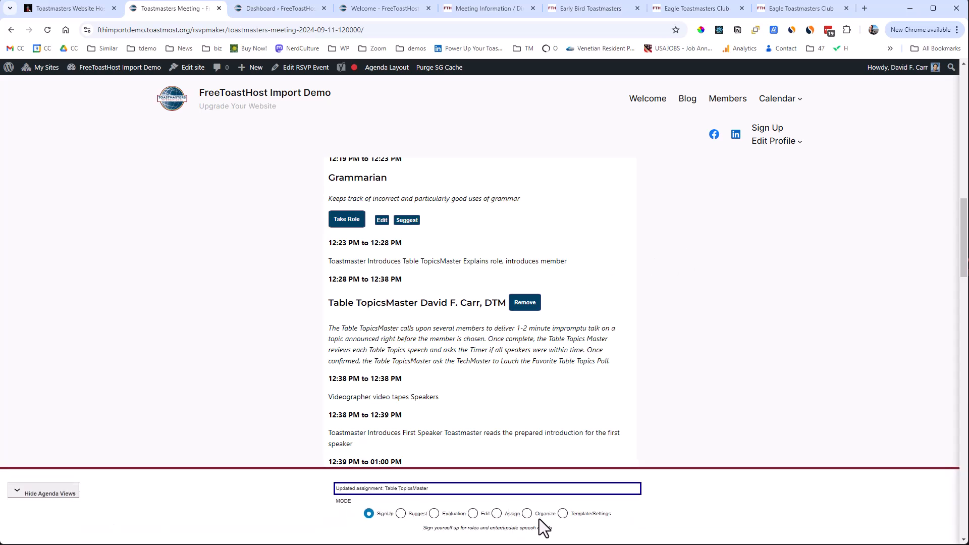
click(527, 513)
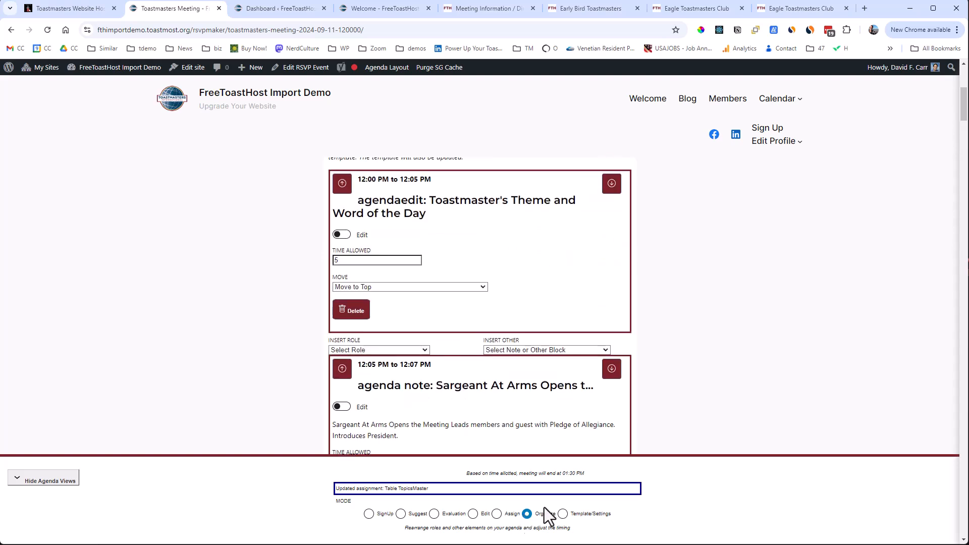
scroll(713, 410, down, 5)
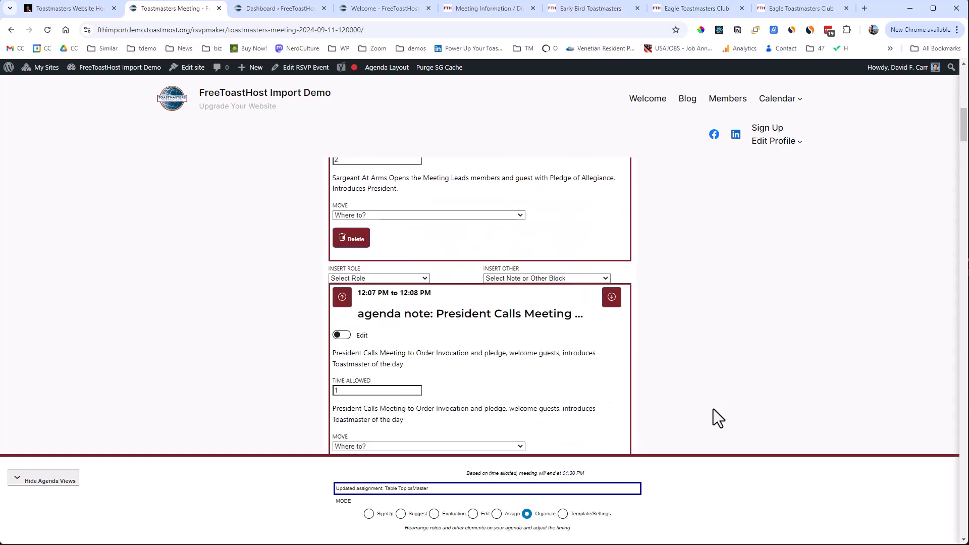
scroll(713, 407, down, 12)
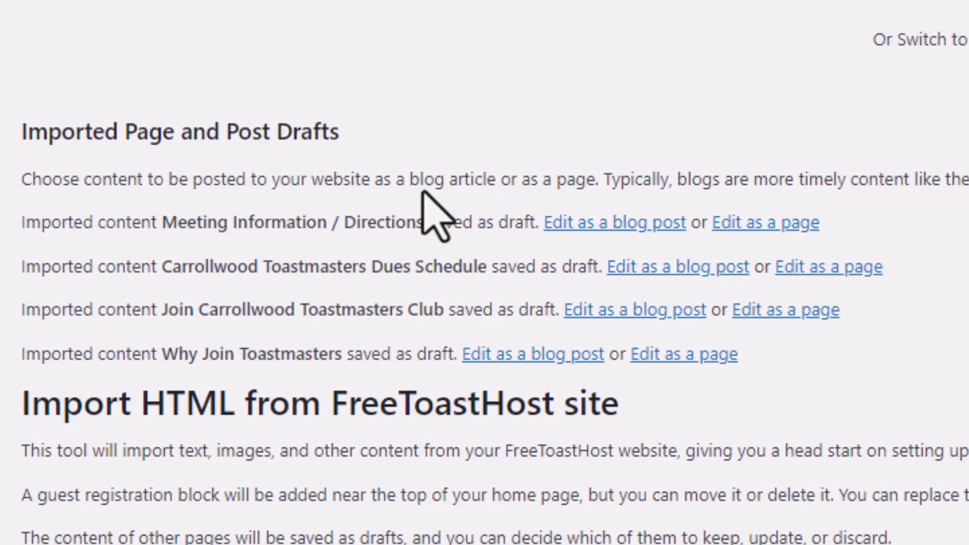
Open the imported Meeting Information / Directions draft as a page and publish it.
drag(411, 178, 599, 178)
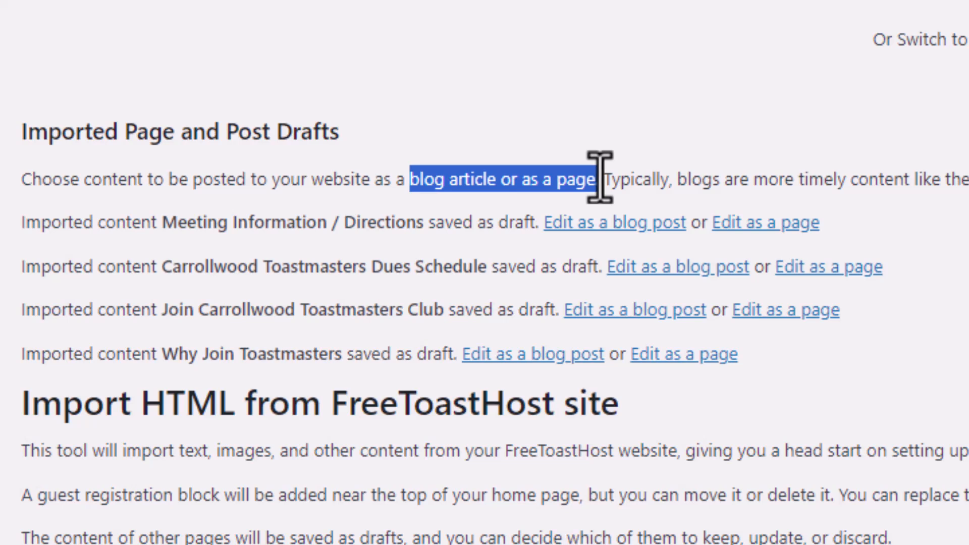
click(965, 303)
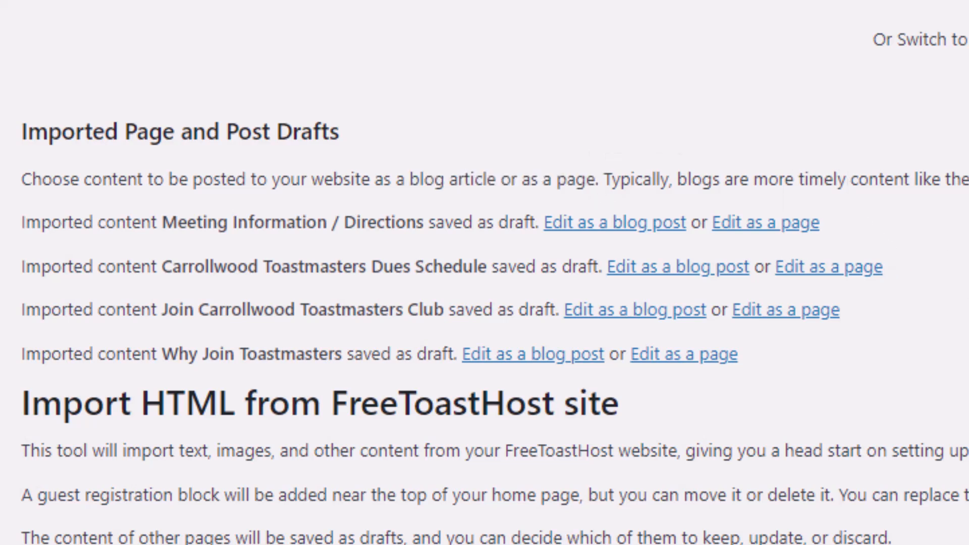
click(765, 226)
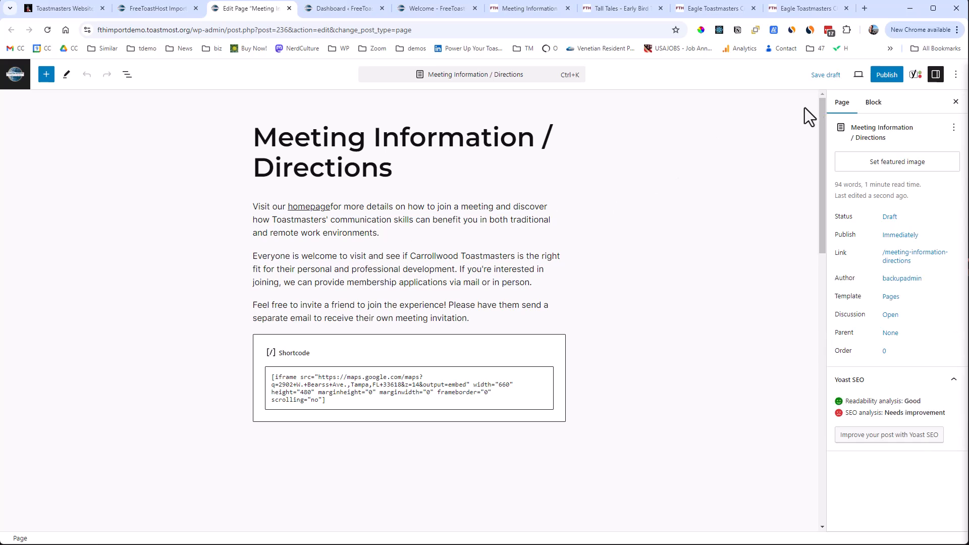
click(887, 76)
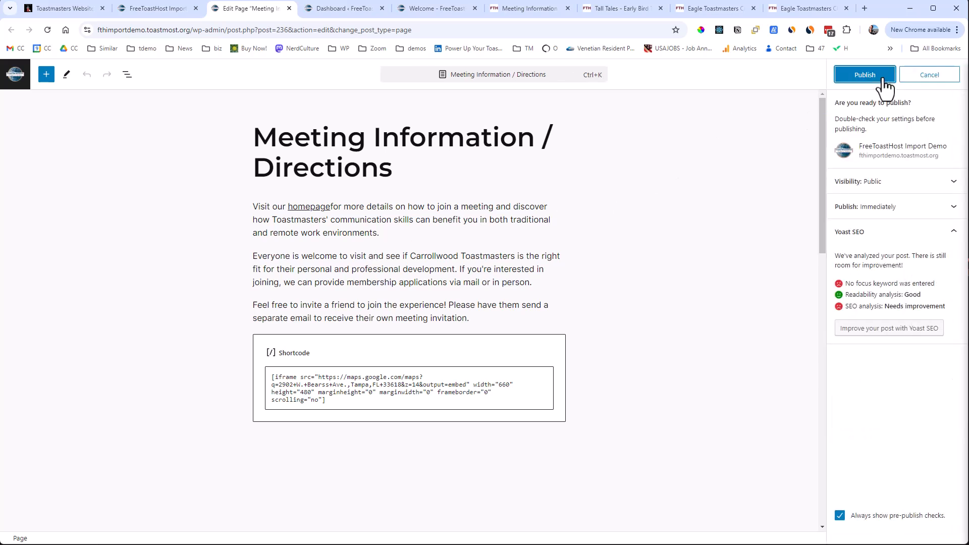
click(871, 80)
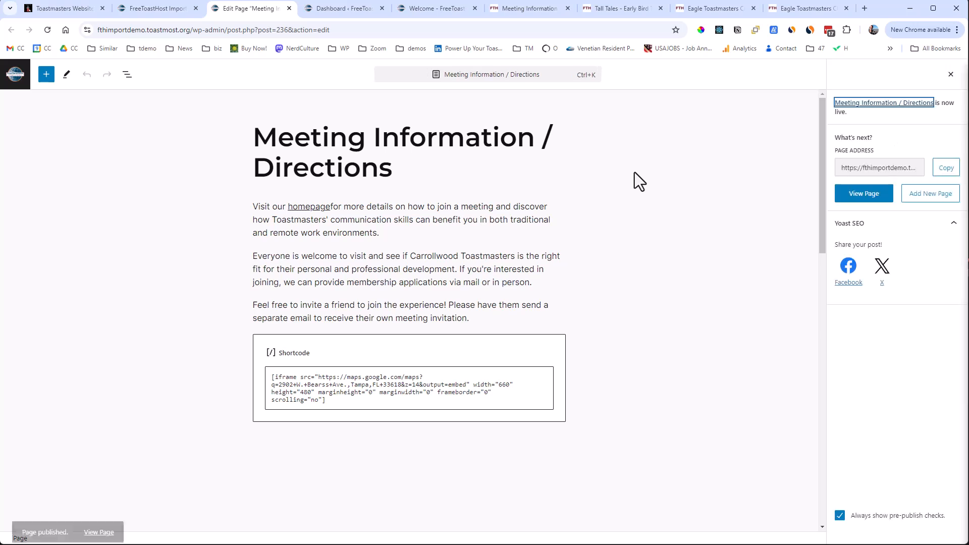
View the published Meeting Information / Directions page and look over its text and embedded map.
click(95, 520)
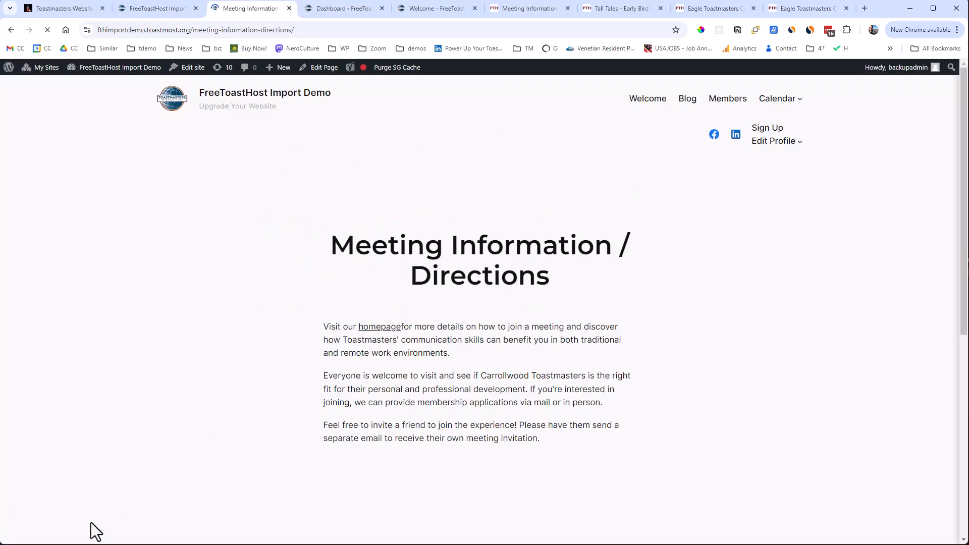
scroll(210, 380, down, 3)
scroll(207, 389, down, 1)
scroll(201, 388, up, 4)
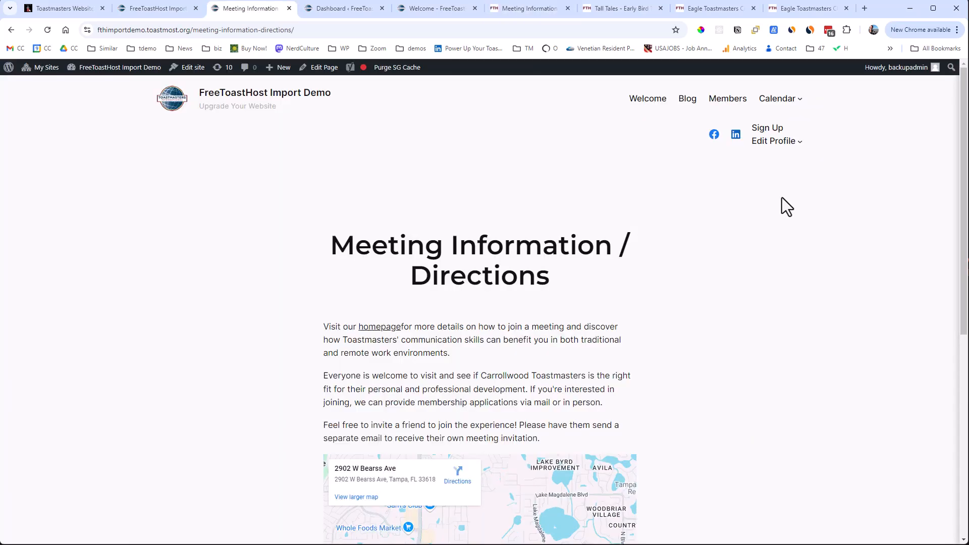
Open the site editor and add a page link to Meeting Information / Directions to the header's navigation menu.
mouse_move(139, 21)
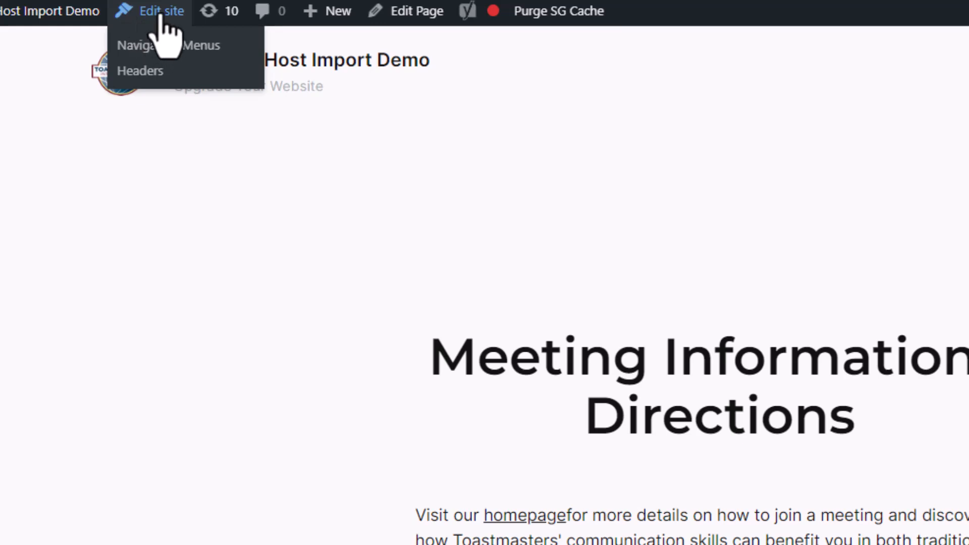
click(149, 17)
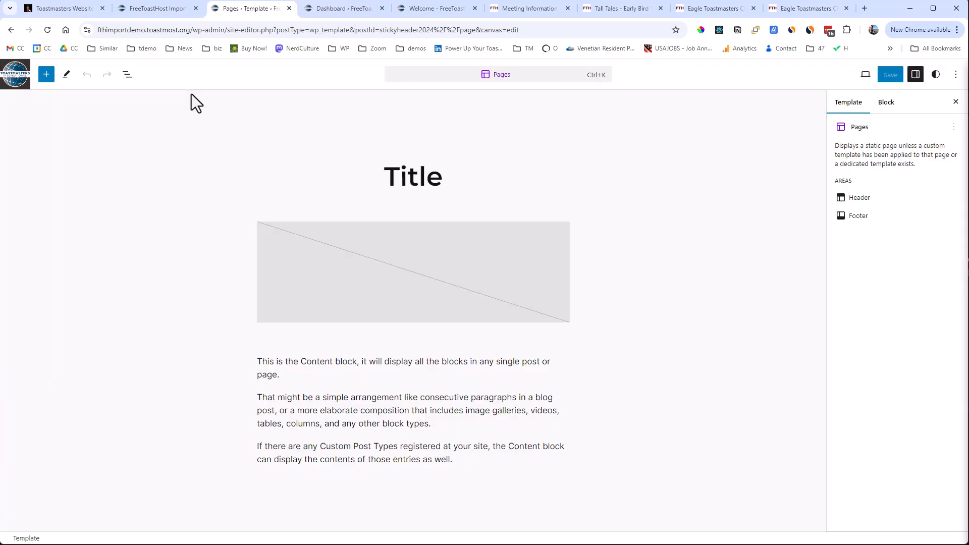
click(259, 483)
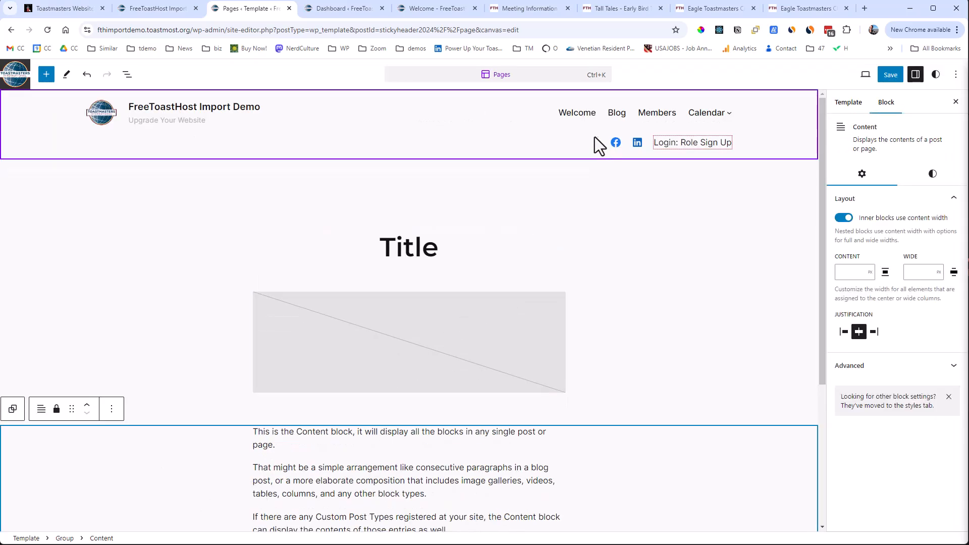
click(567, 113)
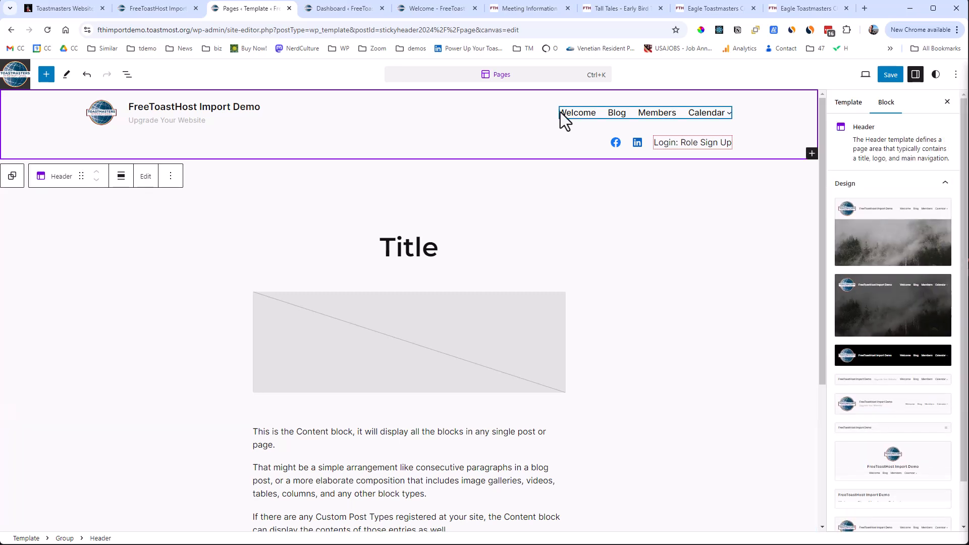
click(560, 112)
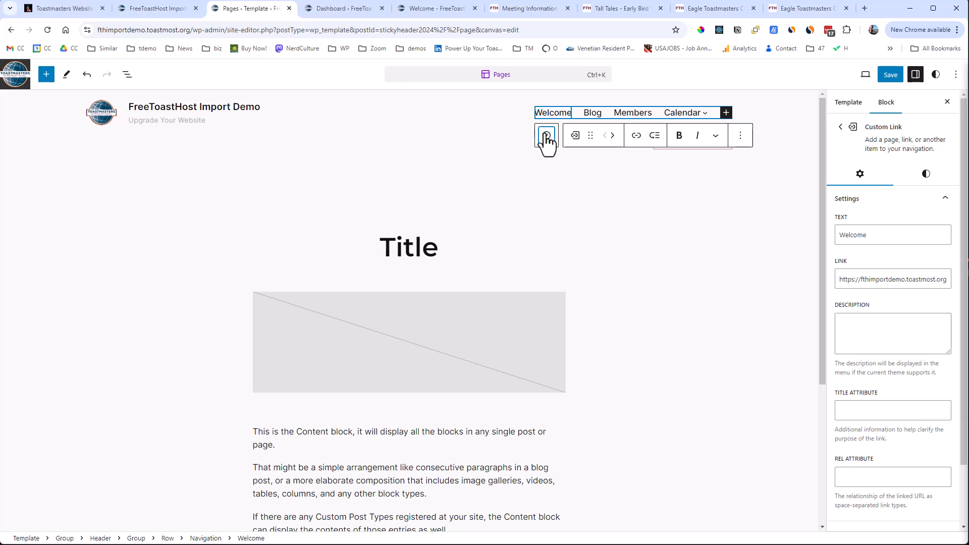
click(545, 135)
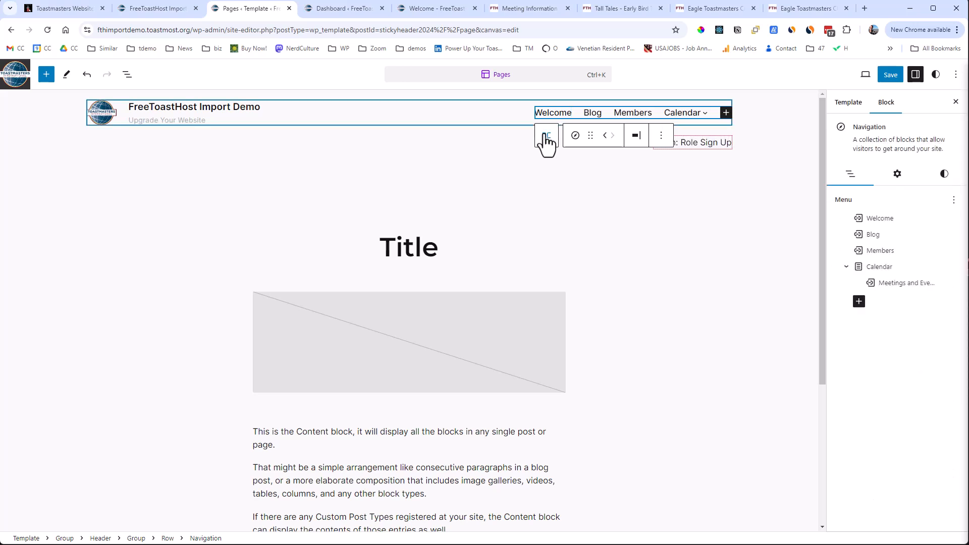
click(858, 302)
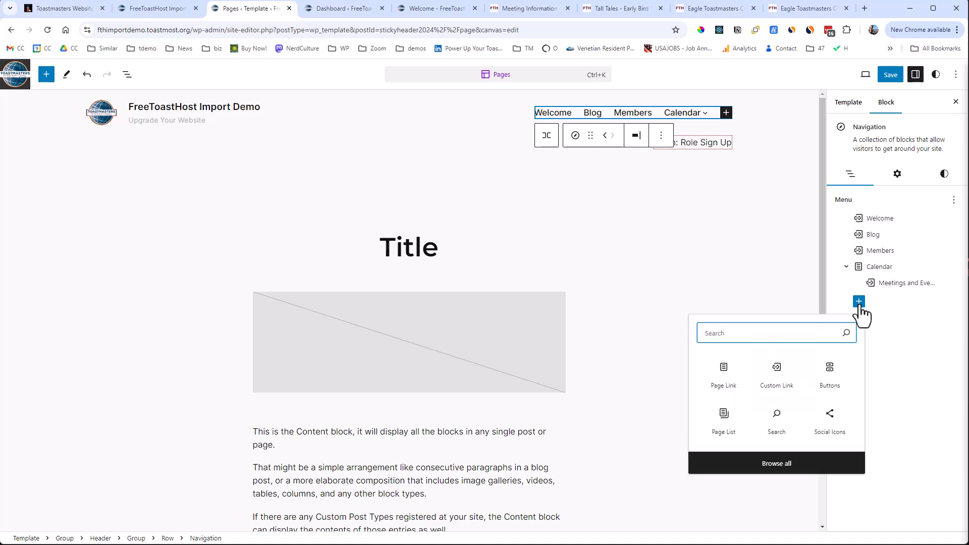
click(726, 374)
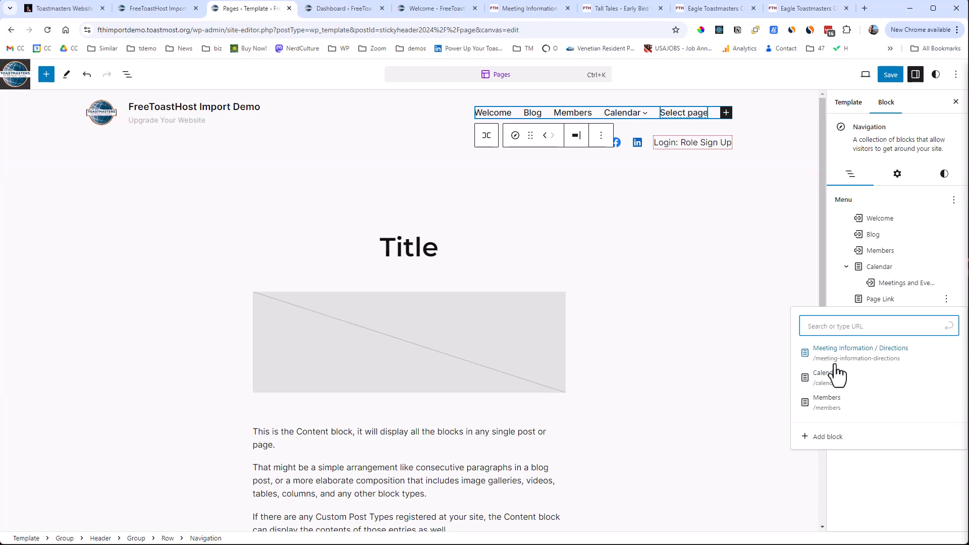
click(849, 364)
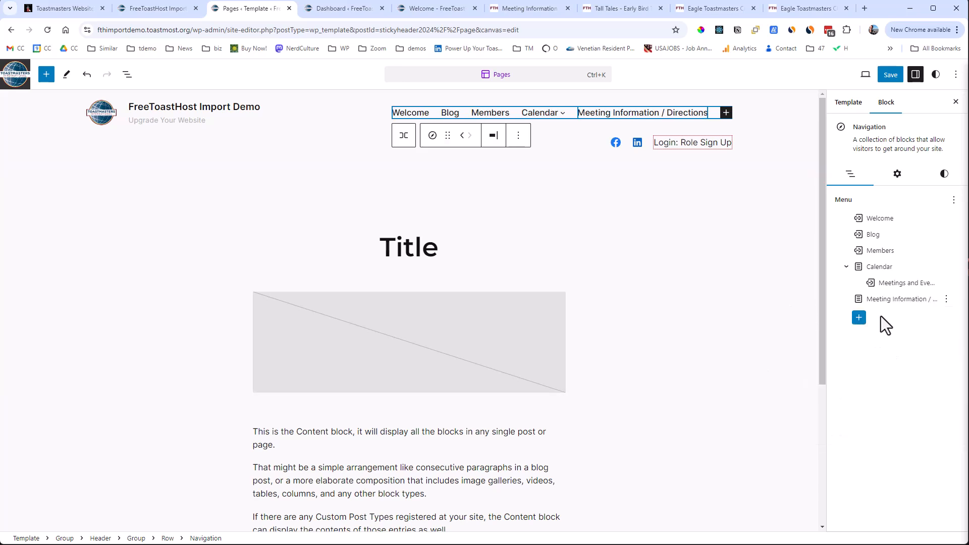
Move the Meeting Information / Directions menu item ahead of Calendar and shift it back behind Calendar.
click(880, 299)
drag(880, 299, 881, 259)
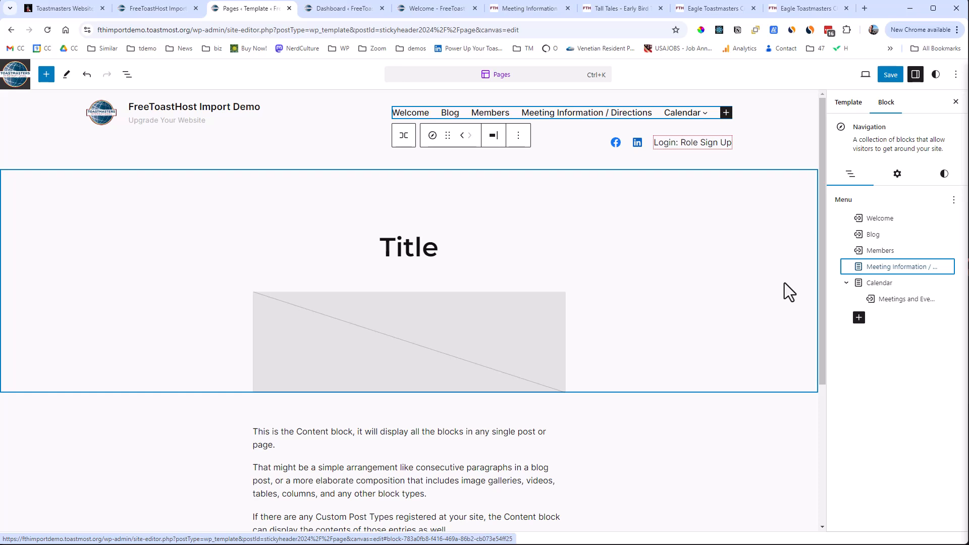
click(566, 113)
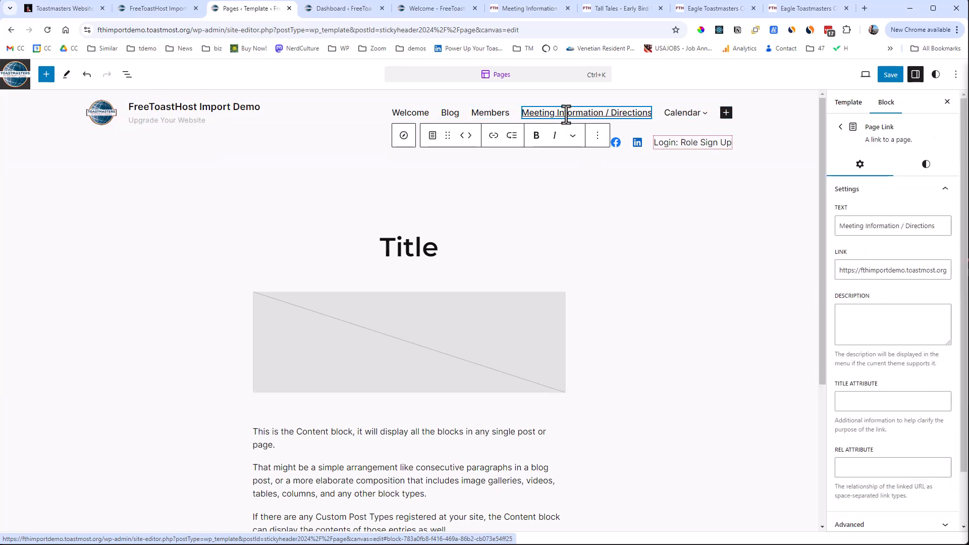
click(471, 135)
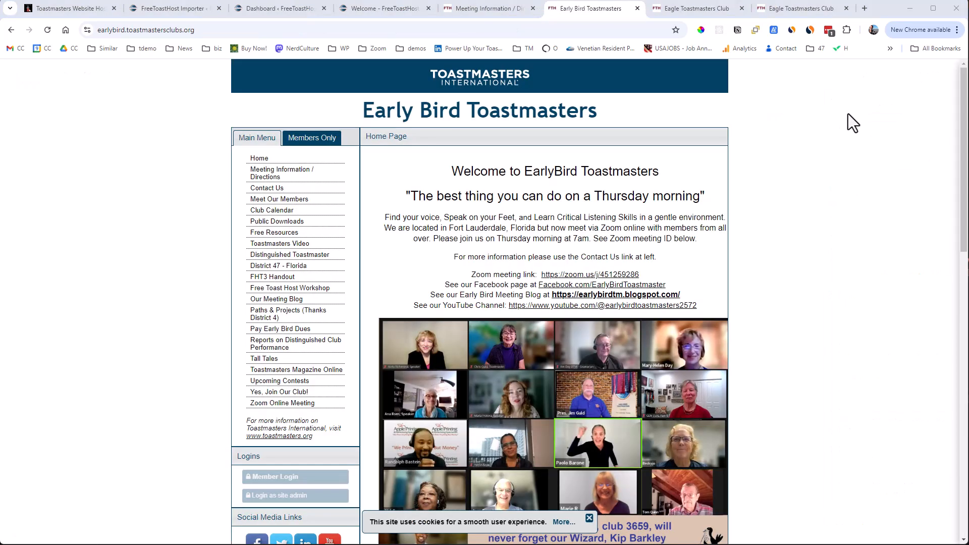
Look over the Early Bird Toastmasters home page and main menu, and view the club's Tall Tales page.
scroll(848, 114, down, 10)
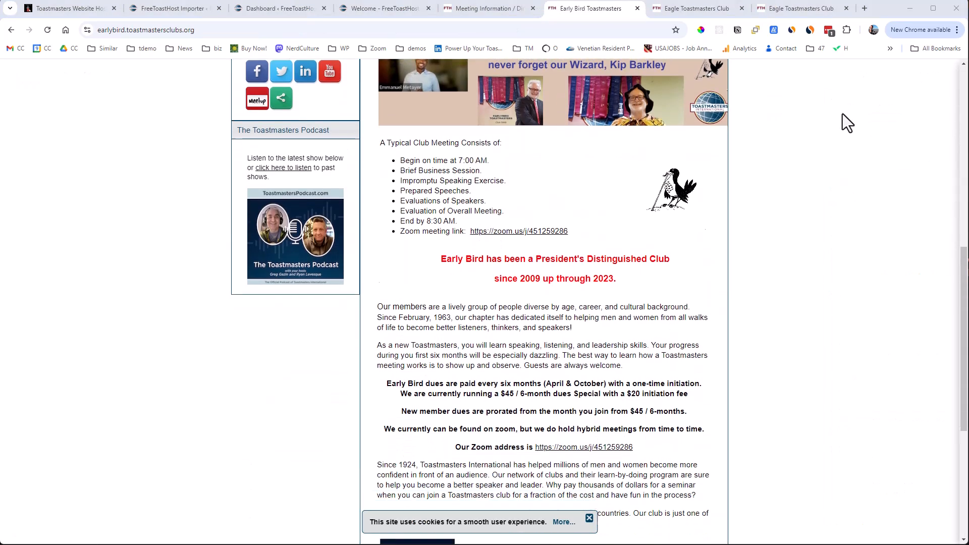
scroll(841, 113, down, 4)
scroll(840, 113, up, 7)
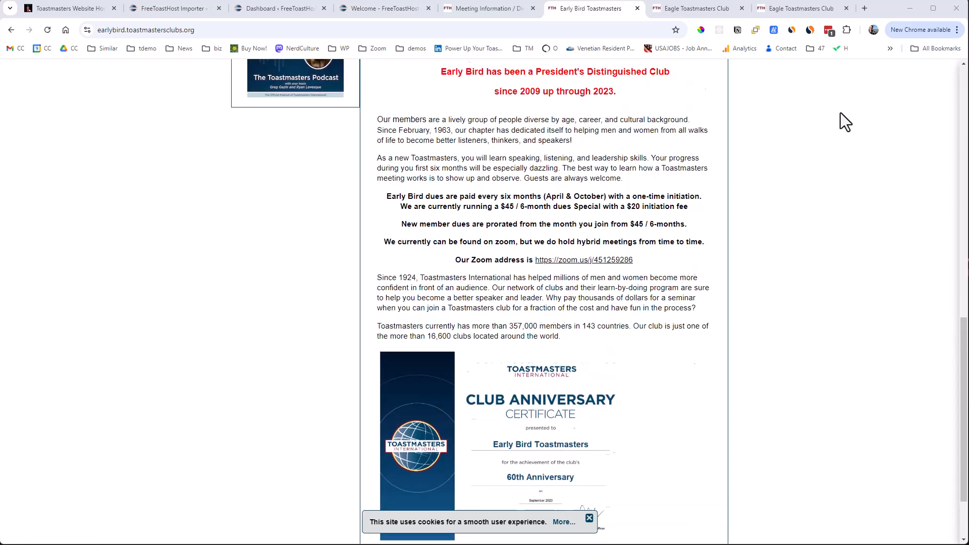
scroll(837, 111, up, 8)
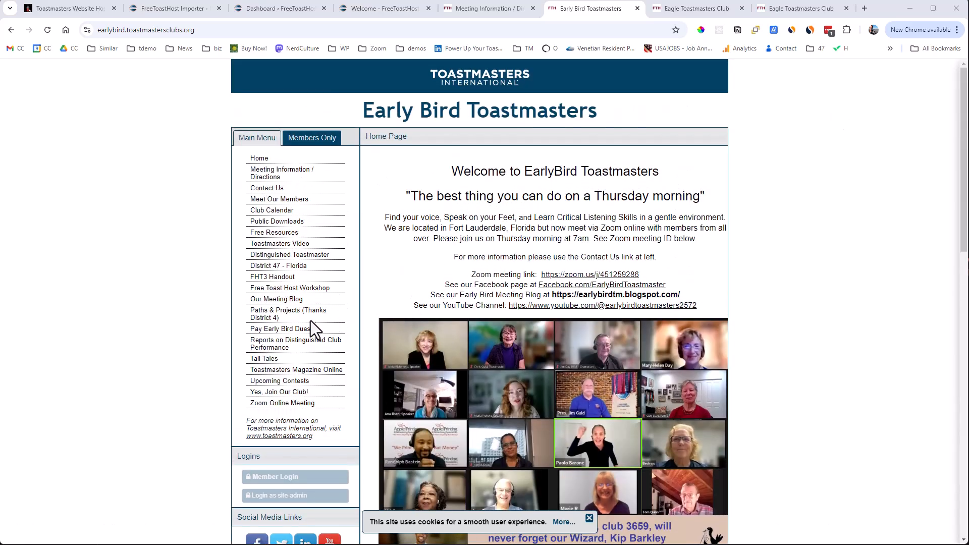
click(263, 359)
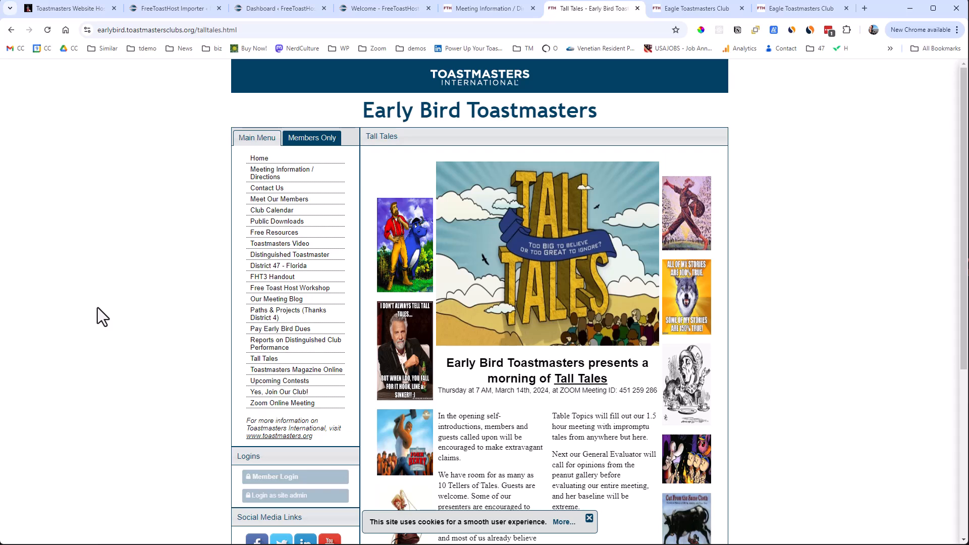
scroll(97, 308, down, 3)
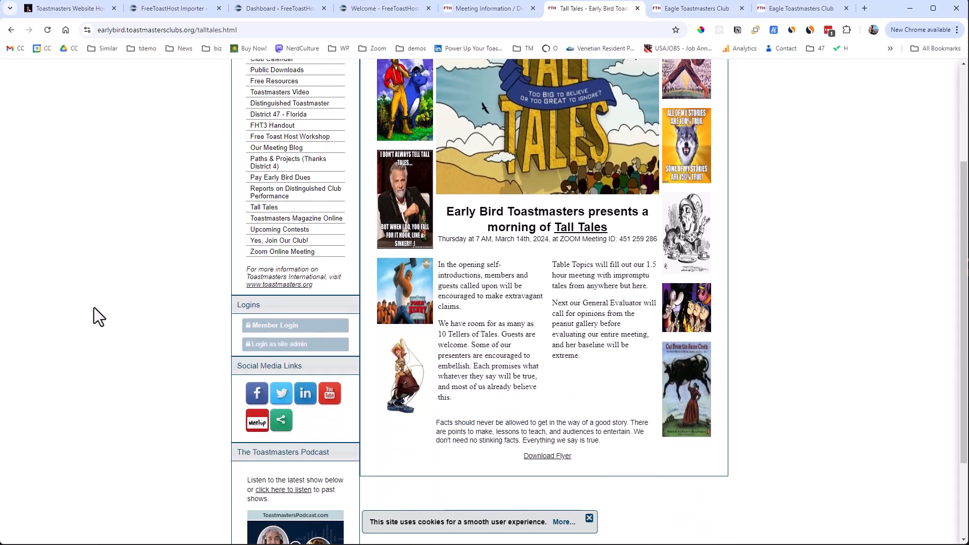
scroll(93, 307, up, 3)
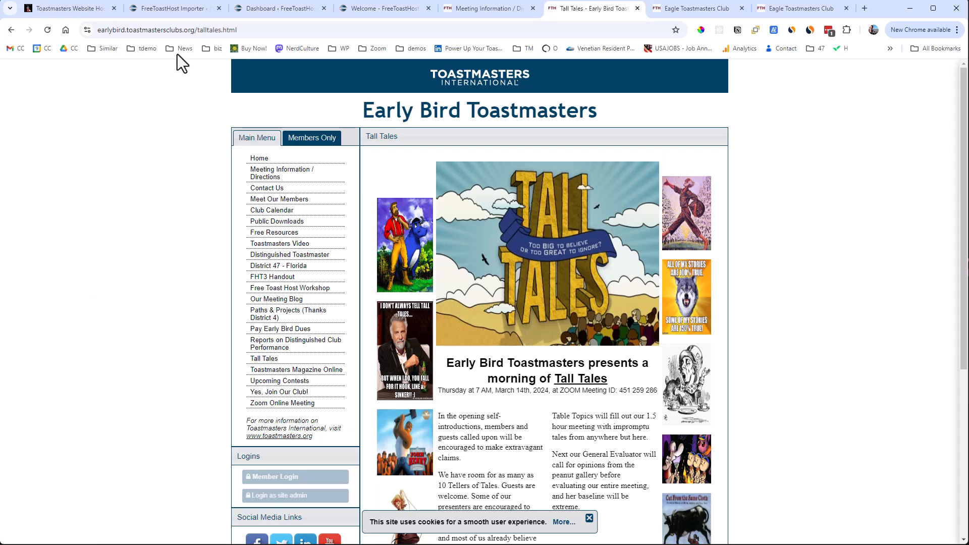
drag(193, 29, 76, 28)
key(ctrl+c)
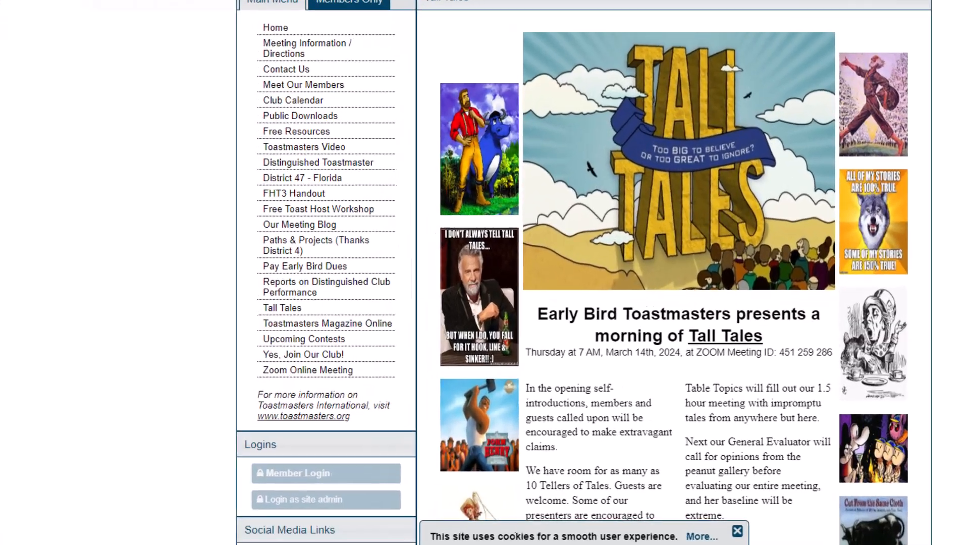
click(205, 2)
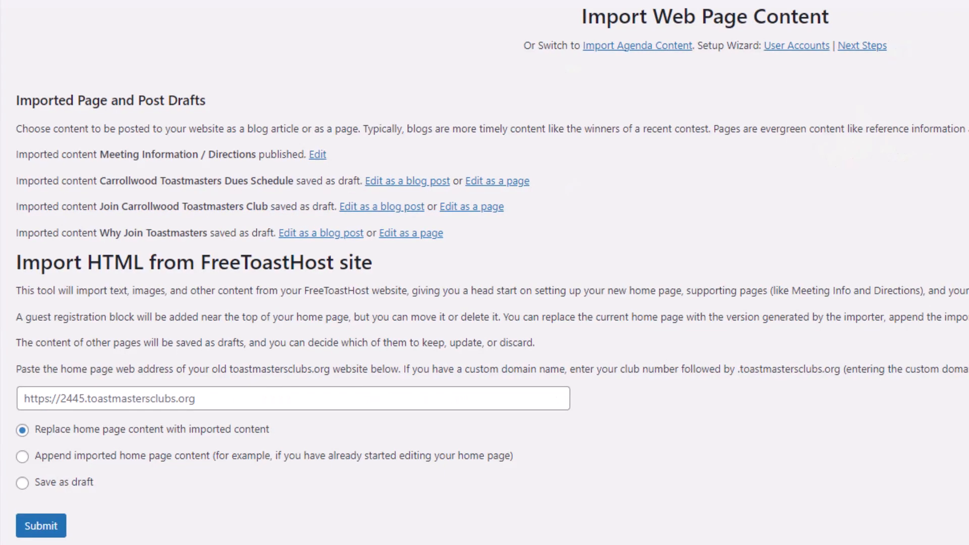
click(103, 403)
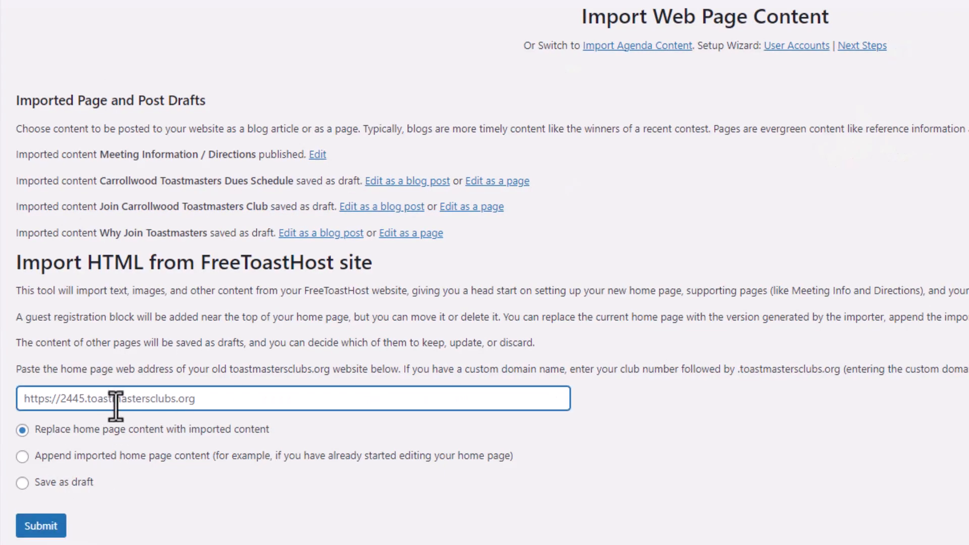
key(ctrl+v)
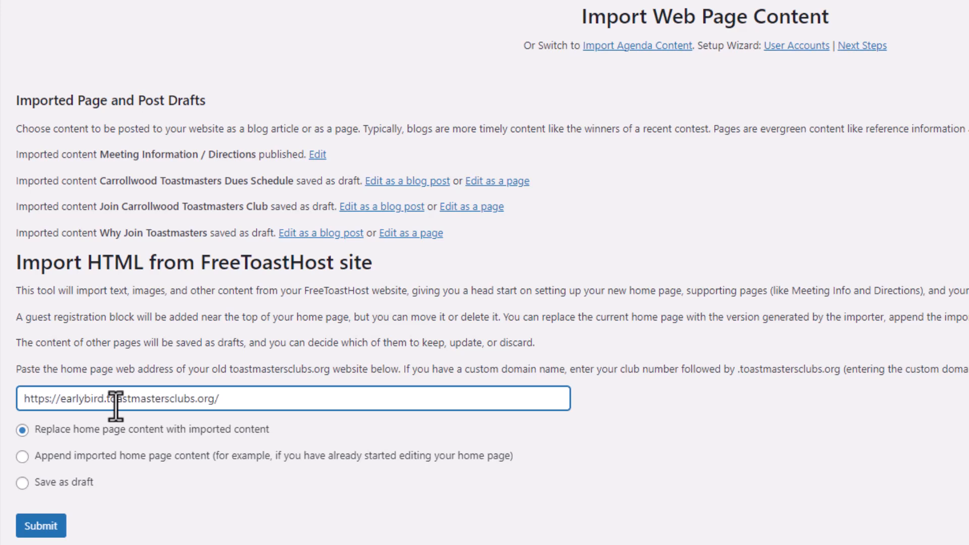
click(41, 526)
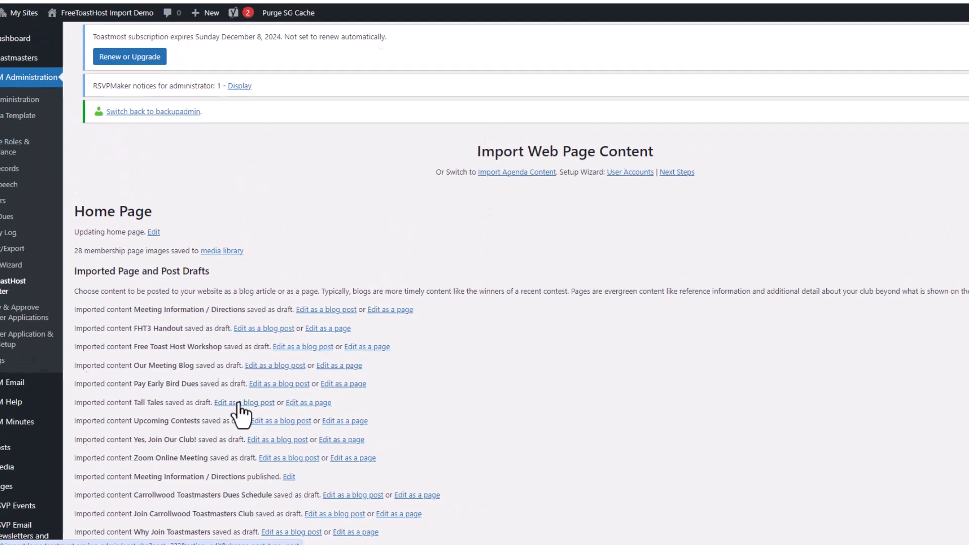
Open the imported Tall Tales draft for editing as a blog post and center-align its first image.
click(237, 404)
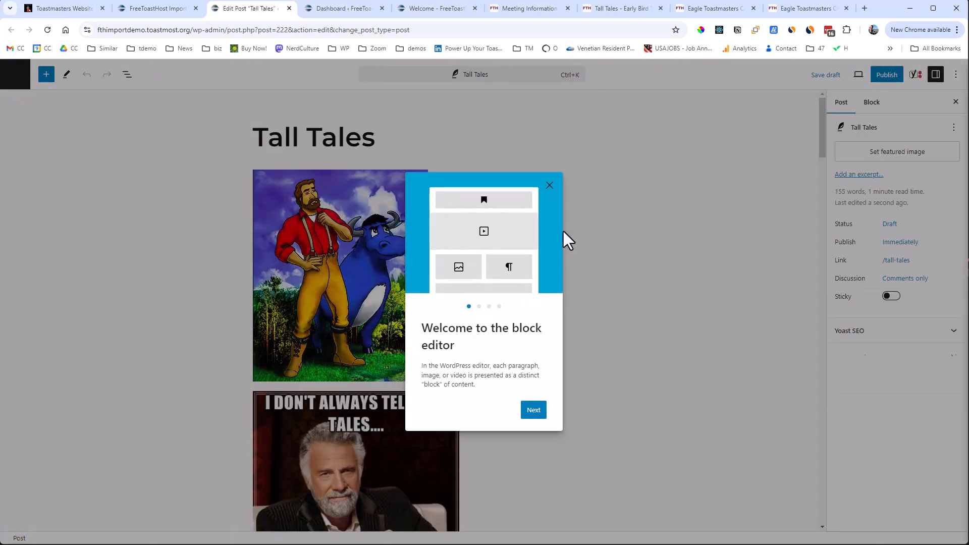
click(550, 183)
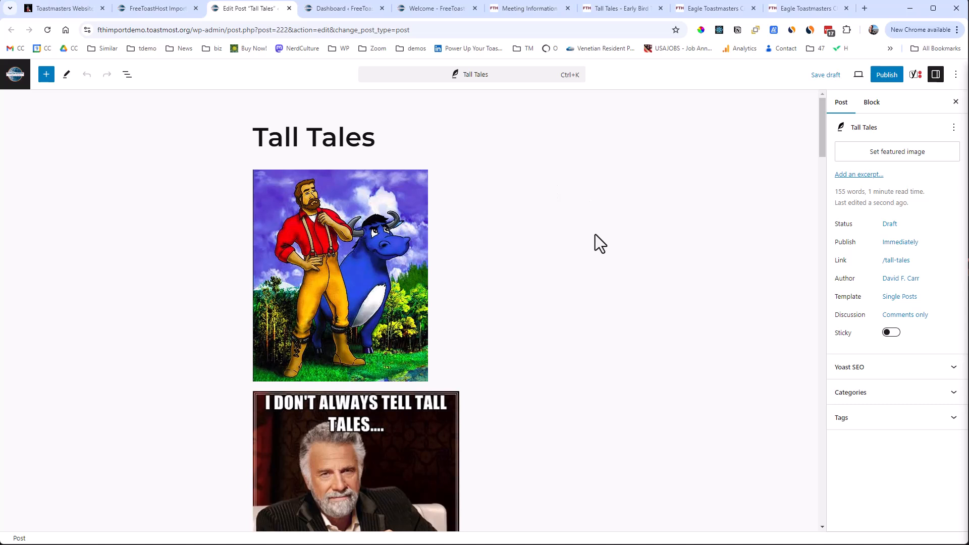
click(368, 285)
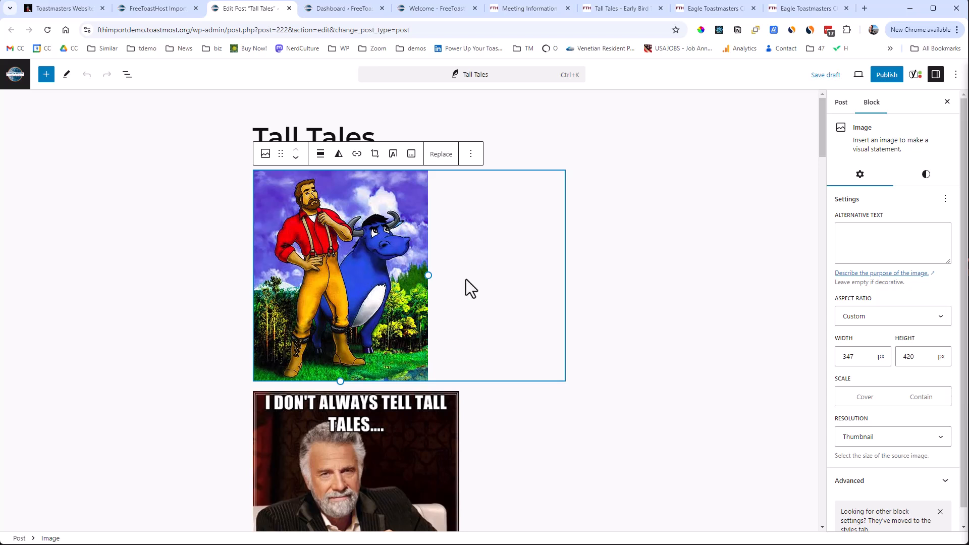
click(326, 161)
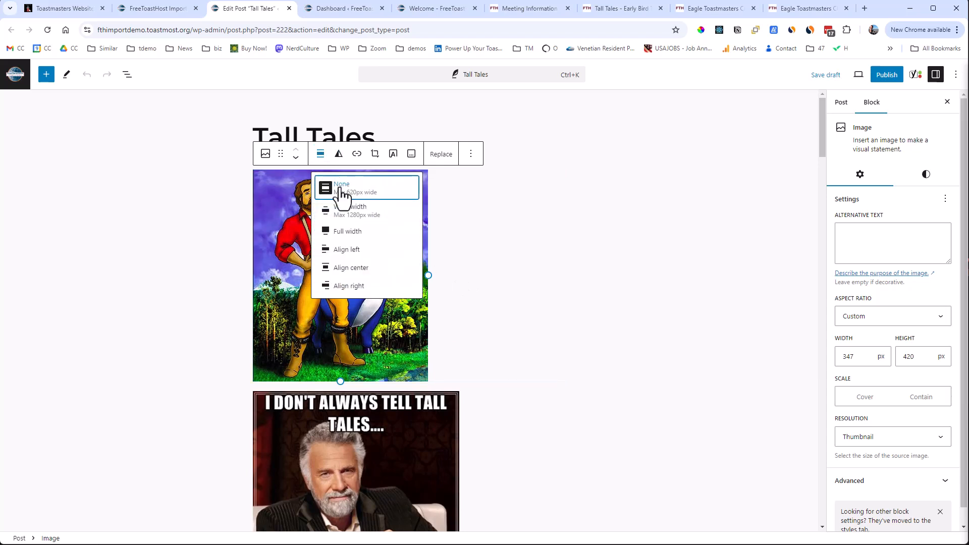
click(364, 275)
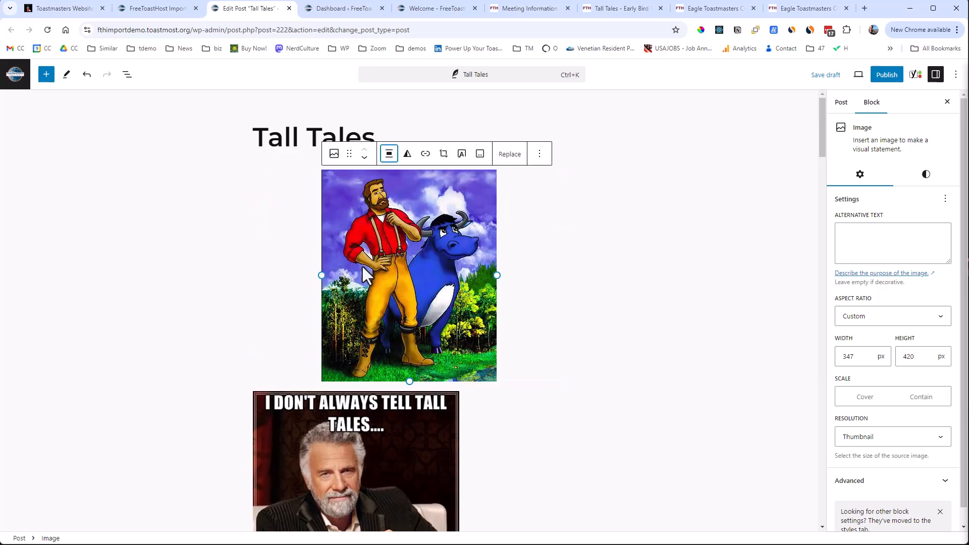
click(202, 278)
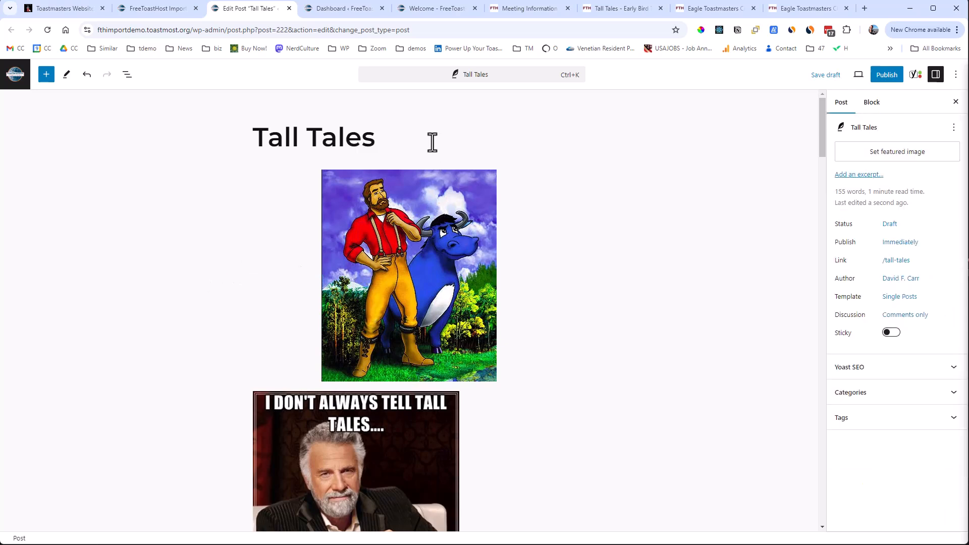
Recover the two blocks with invalid content in the Tall Tales post: the General Evaluator paragraph and the Download Flyer link.
scroll(462, 136, down, 12)
scroll(462, 136, down, 11)
scroll(460, 134, down, 2)
scroll(459, 130, up, 2)
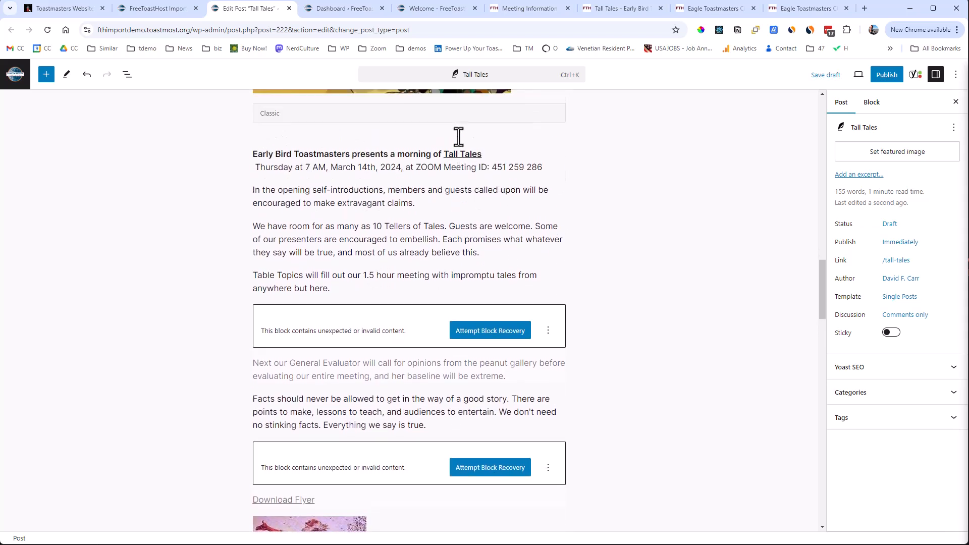
click(482, 331)
click(498, 416)
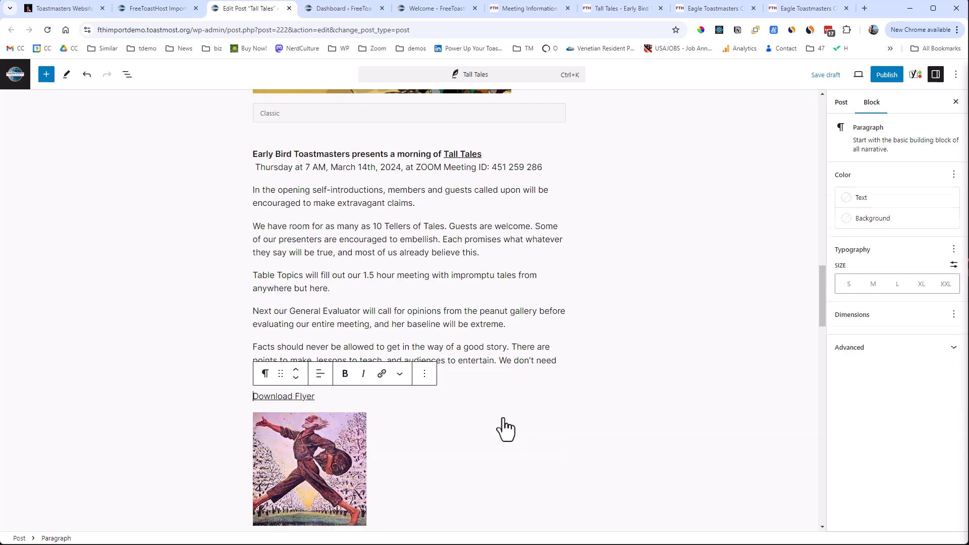
Look over the imported images above and below the text of the Tall Tales post.
scroll(505, 393, down, 14)
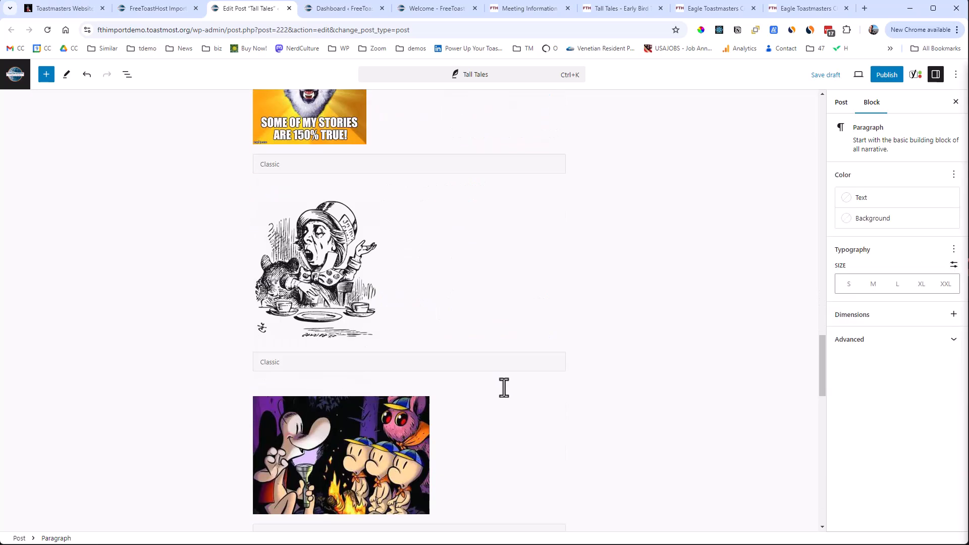
scroll(504, 387, up, 9)
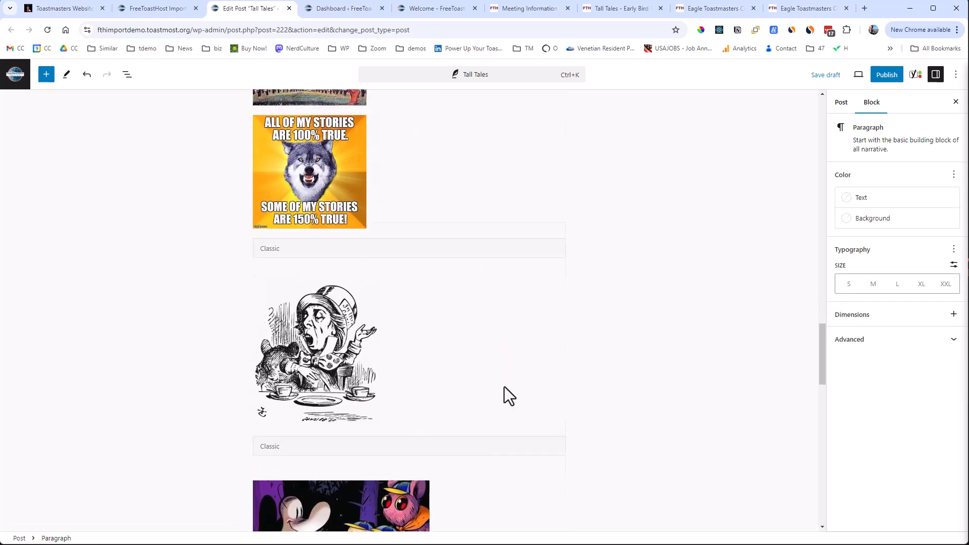
scroll(487, 379, up, 15)
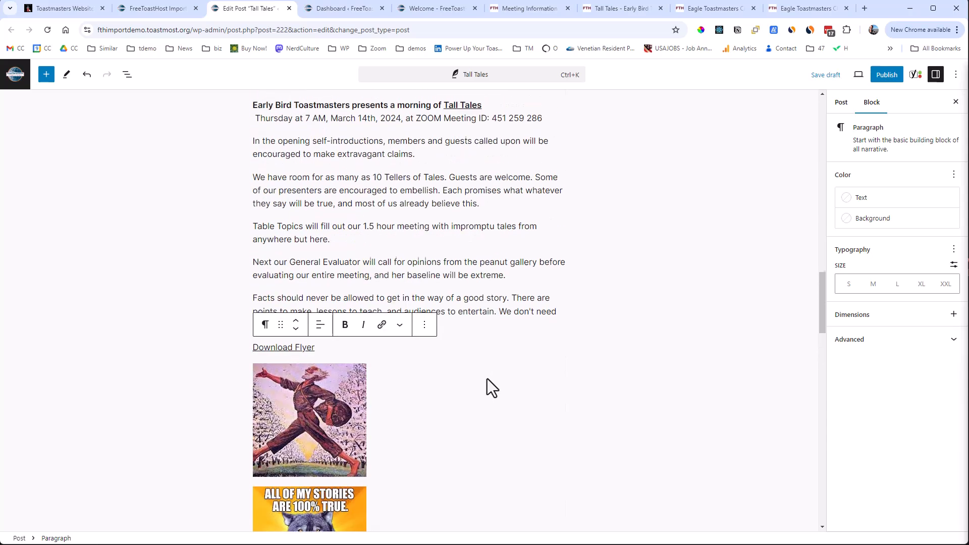
scroll(486, 378, up, 10)
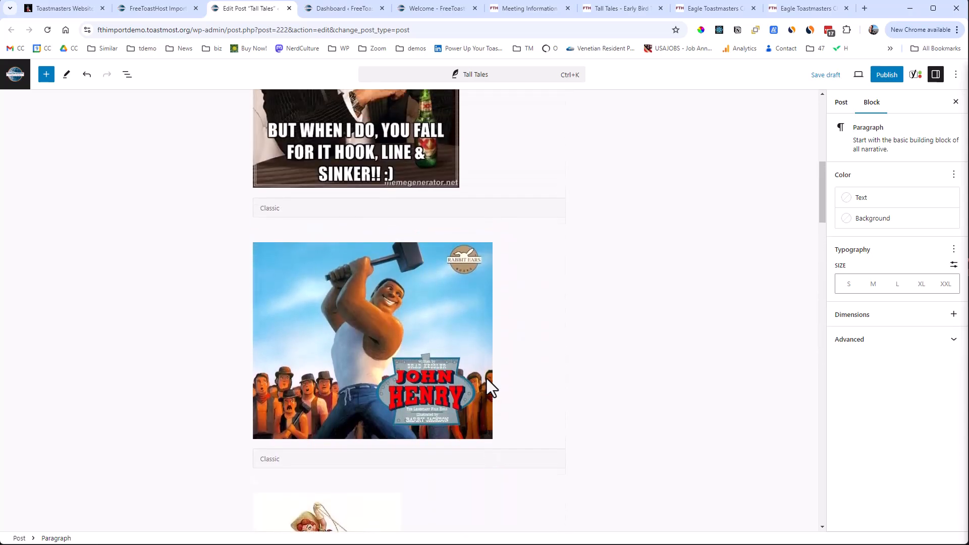
Move the seven text paragraphs, including the Download Flyer link, above all the images in the Tall Tales post.
click(126, 74)
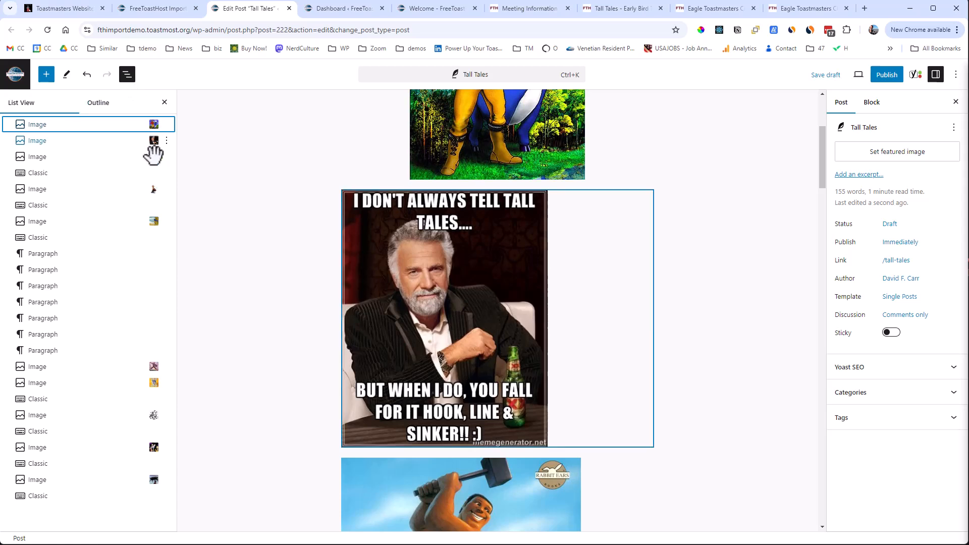
click(53, 252)
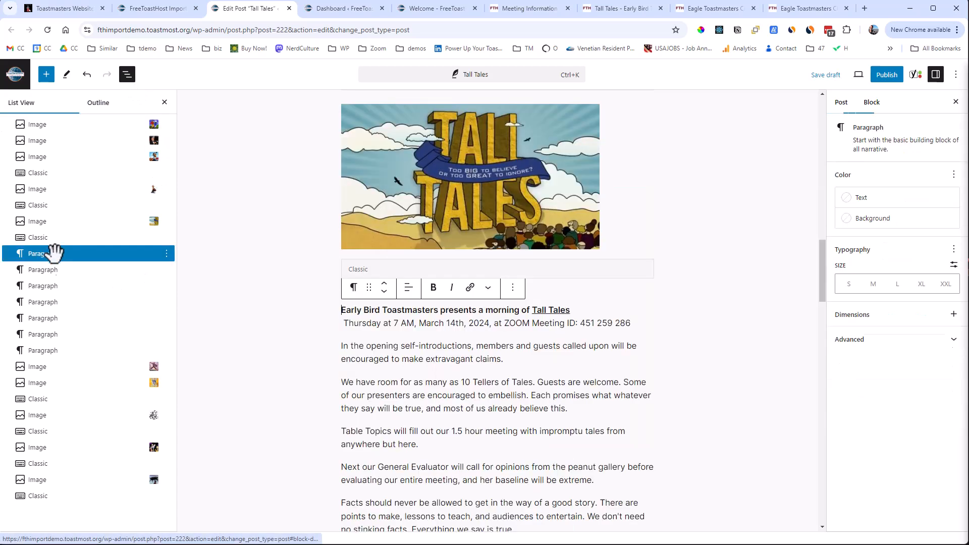
shift+click(57, 349)
drag(76, 336, 90, 119)
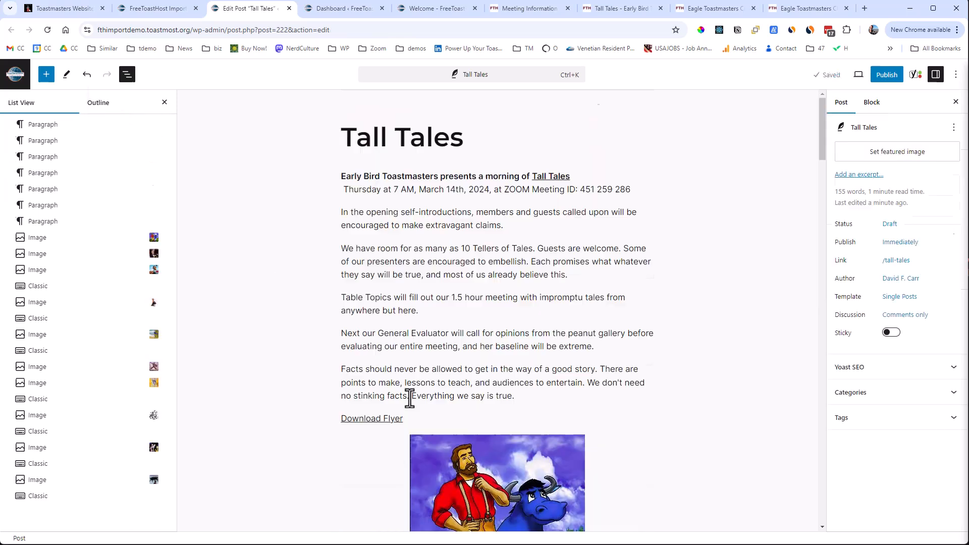
Add three empty paragraphs below the Download Flyer link and return to the first of them.
click(428, 422)
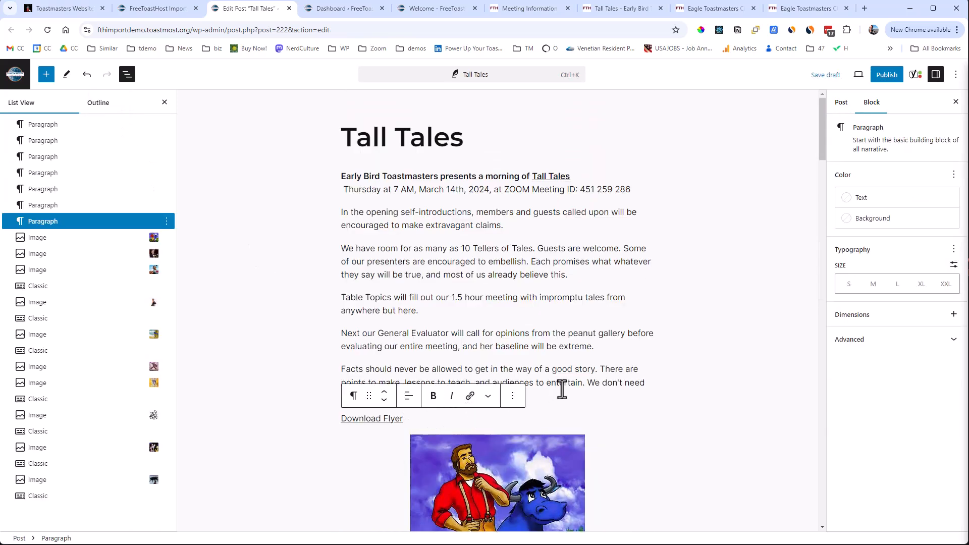
key(Return)
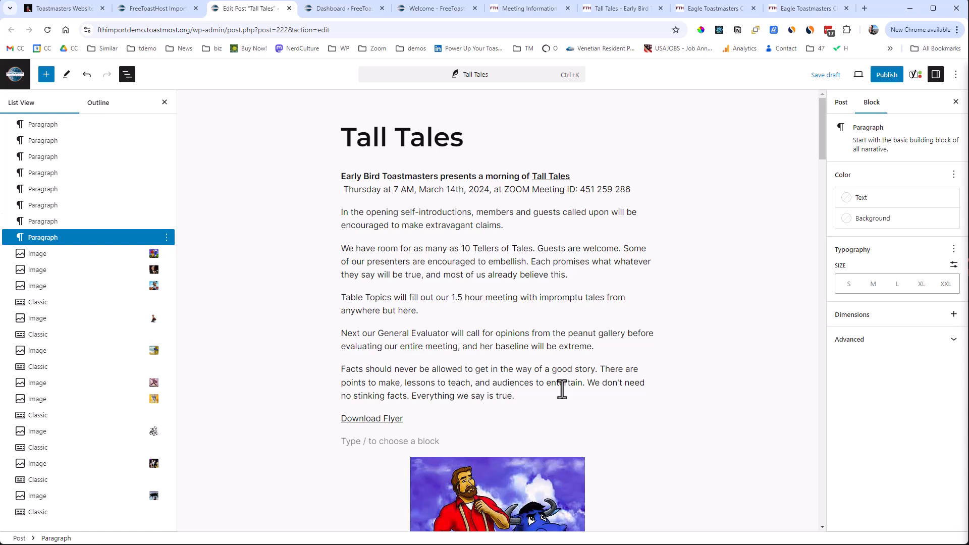
key(Return)
key(Return)
key(Up)
key(Up)
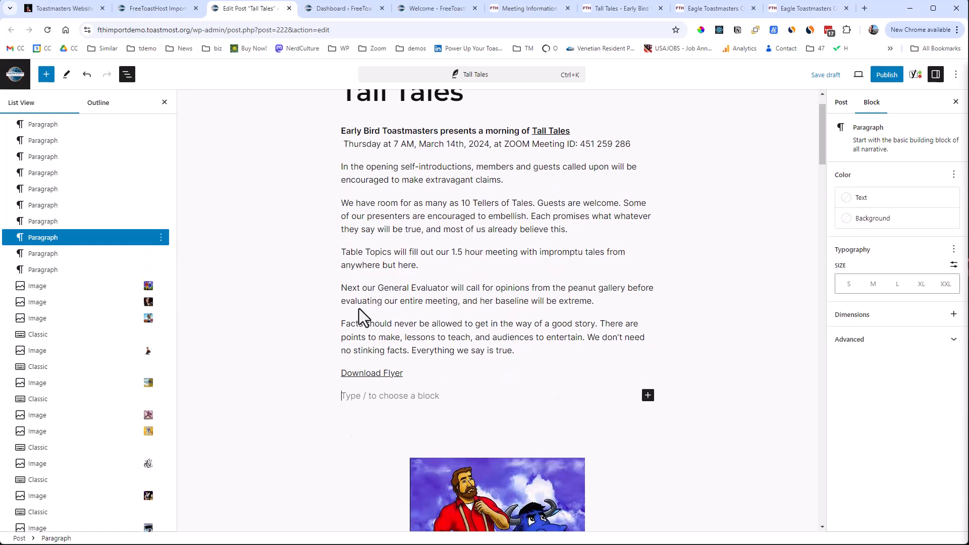
Search the block library for gallery and insert the "Offset gallery, 3 columns" pattern below the Download Flyer link.
click(46, 74)
click(66, 134)
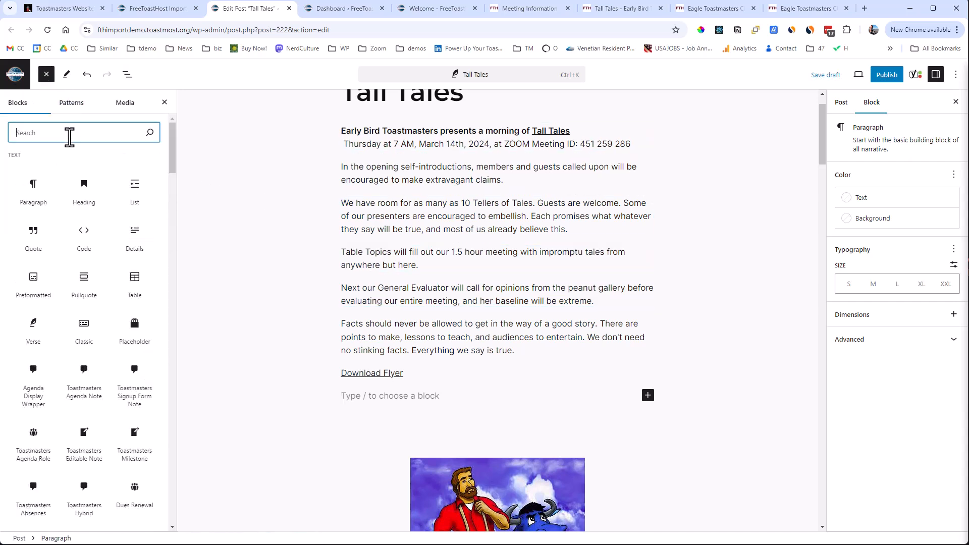
text(gallery)
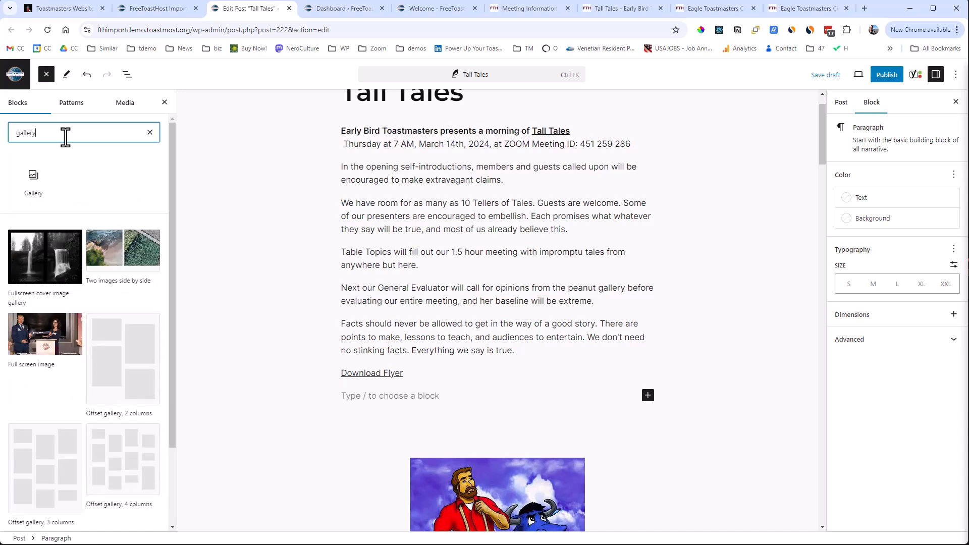
mouse_move(28, 176)
scroll(98, 371, down, 2)
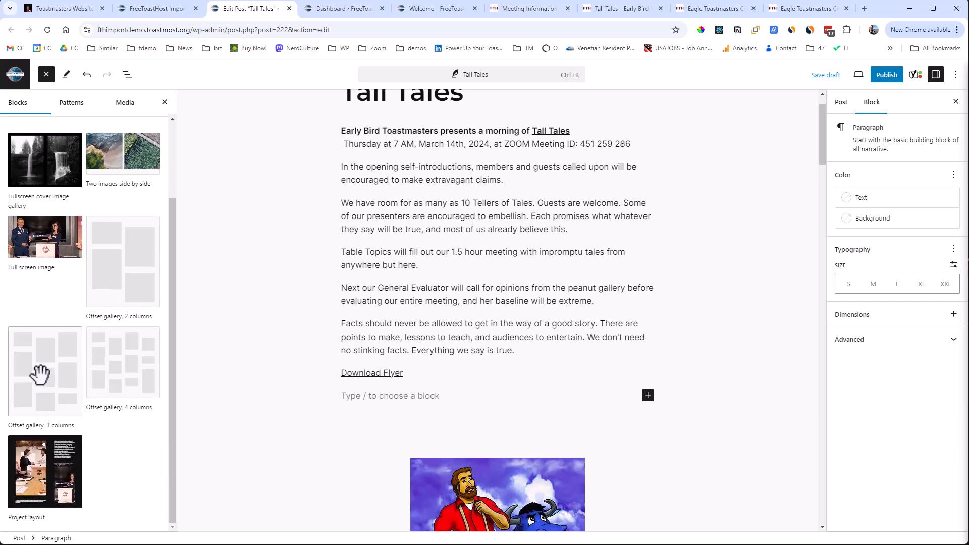
click(40, 374)
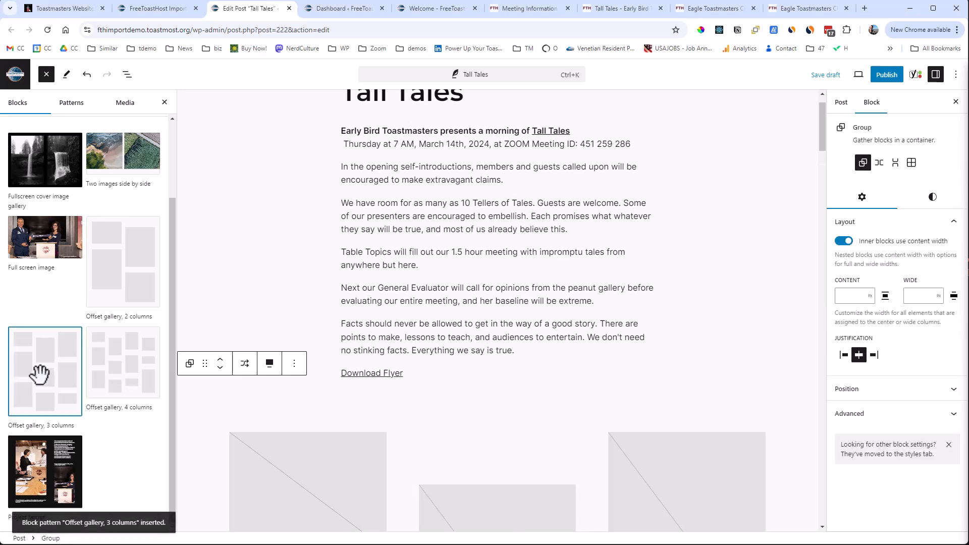
Fill the first placeholder of the gallery's first column with tt5.jpg from the media library.
scroll(188, 334, down, 5)
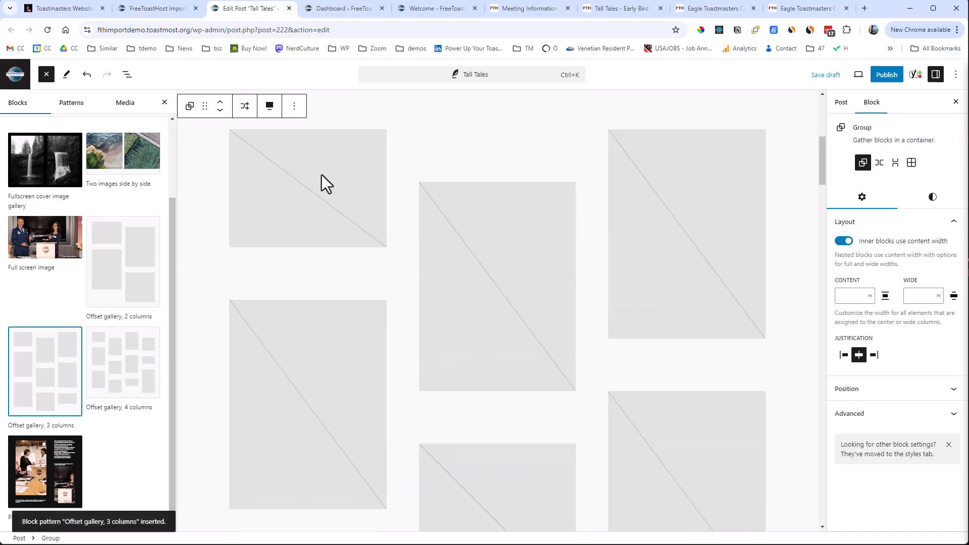
click(296, 182)
click(200, 204)
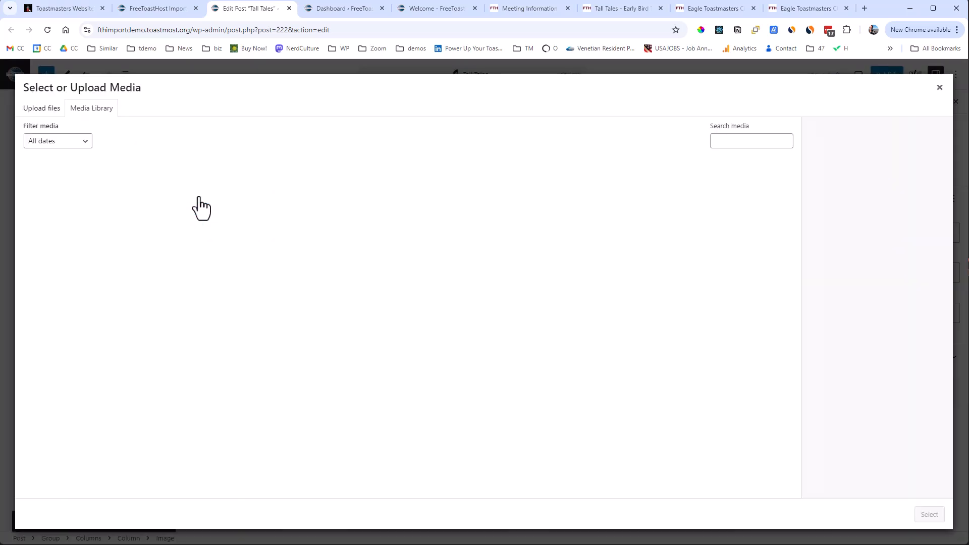
click(135, 268)
click(928, 515)
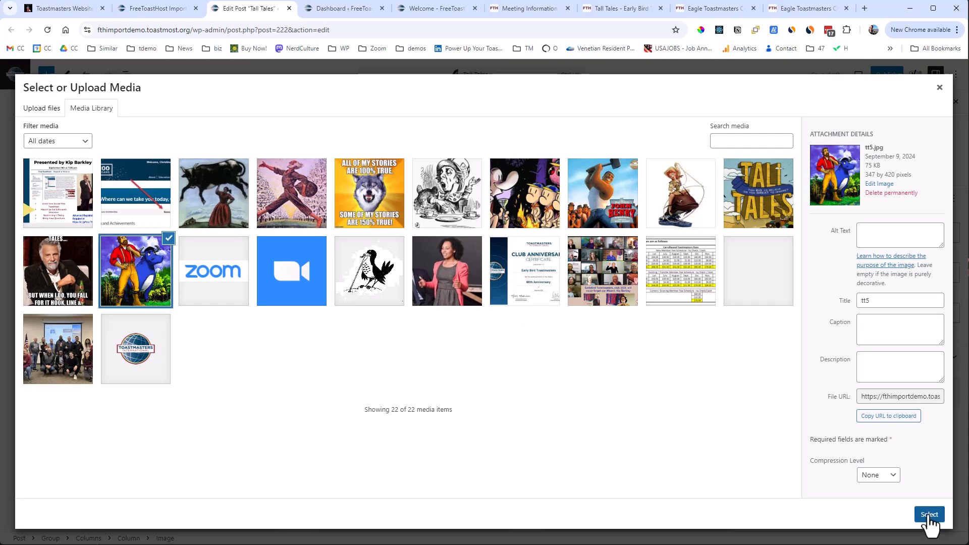
Fill the top placeholder of the gallery's middle column with tt5.jpg, the lumberjack and blue ox image, from the media library.
scroll(520, 416, up, 2)
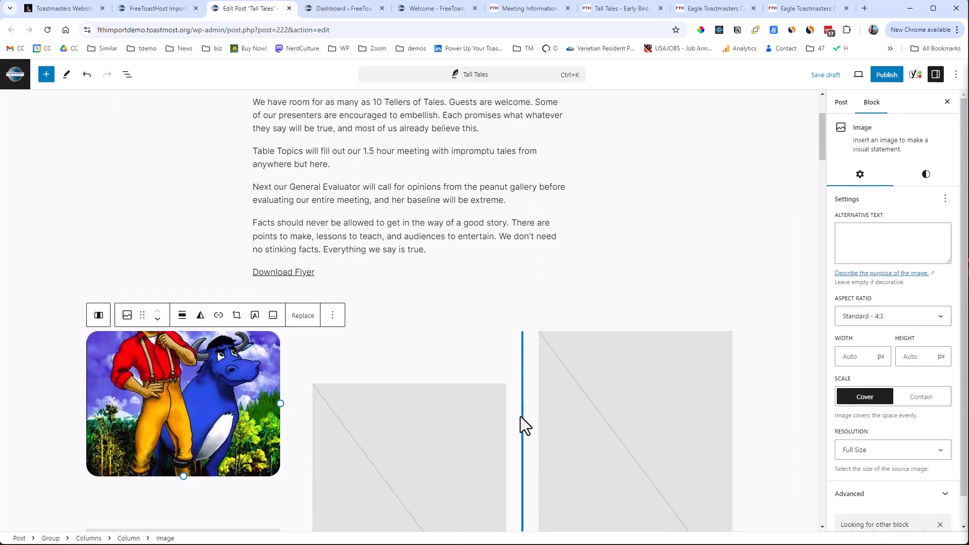
scroll(519, 416, down, 3)
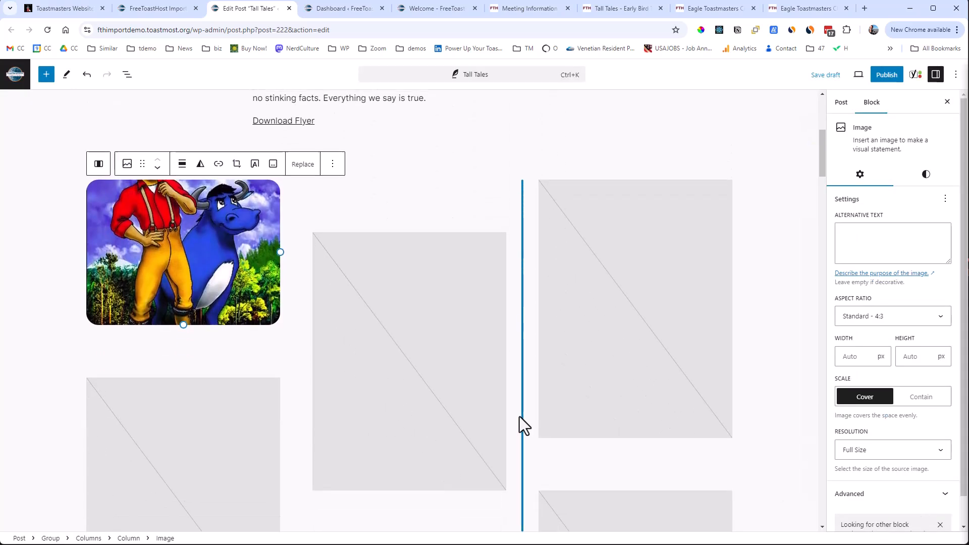
click(391, 337)
click(406, 301)
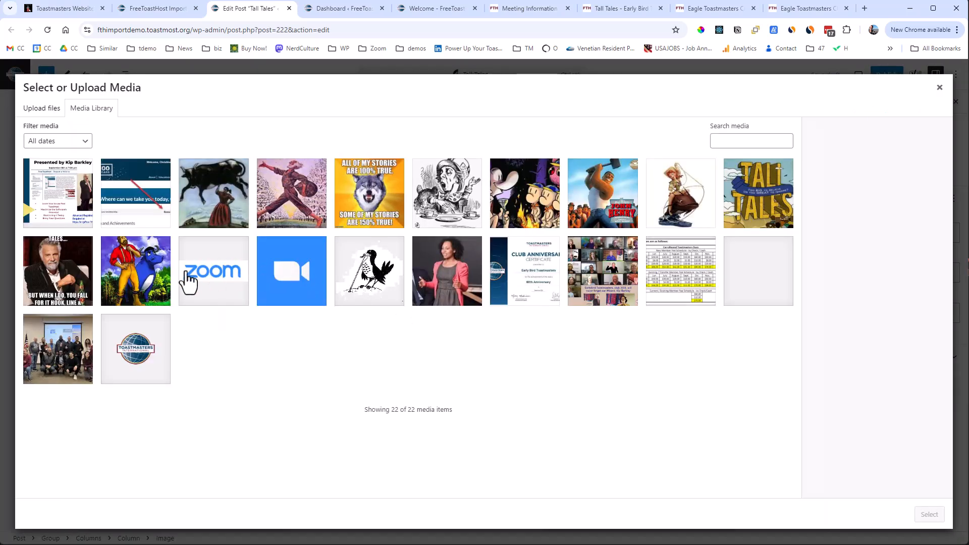
click(132, 285)
click(928, 514)
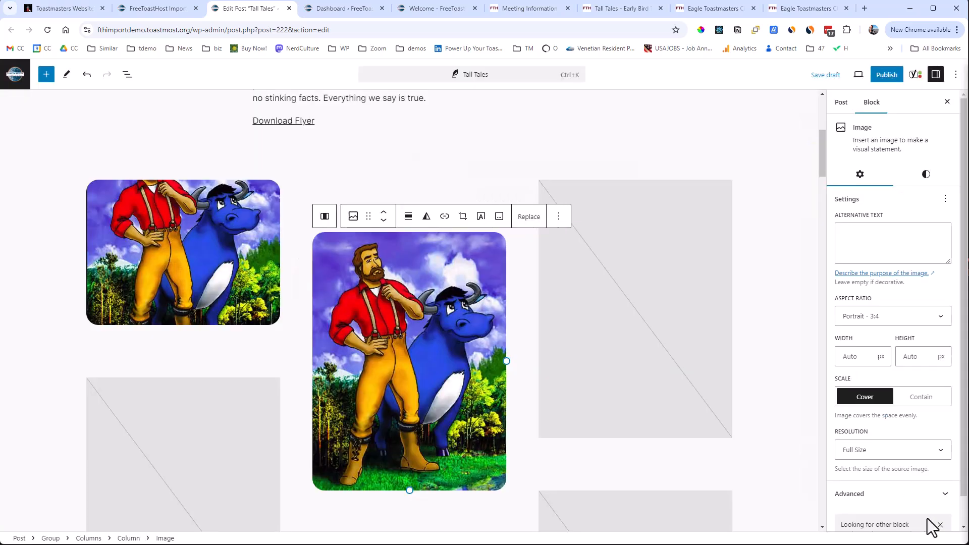
Replace the top image in the gallery's first column with the wolf meme tt8.jpg and set its scale to Contain.
click(180, 265)
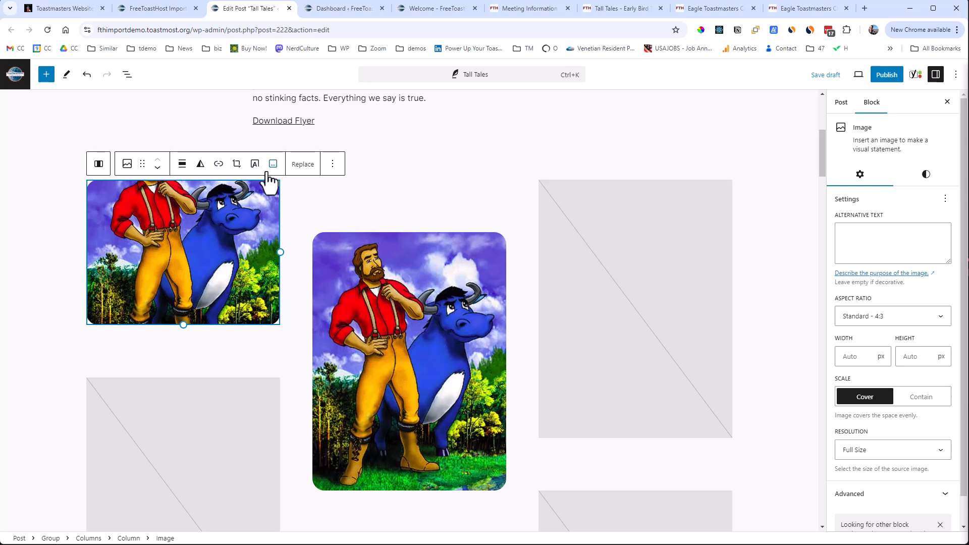
click(296, 169)
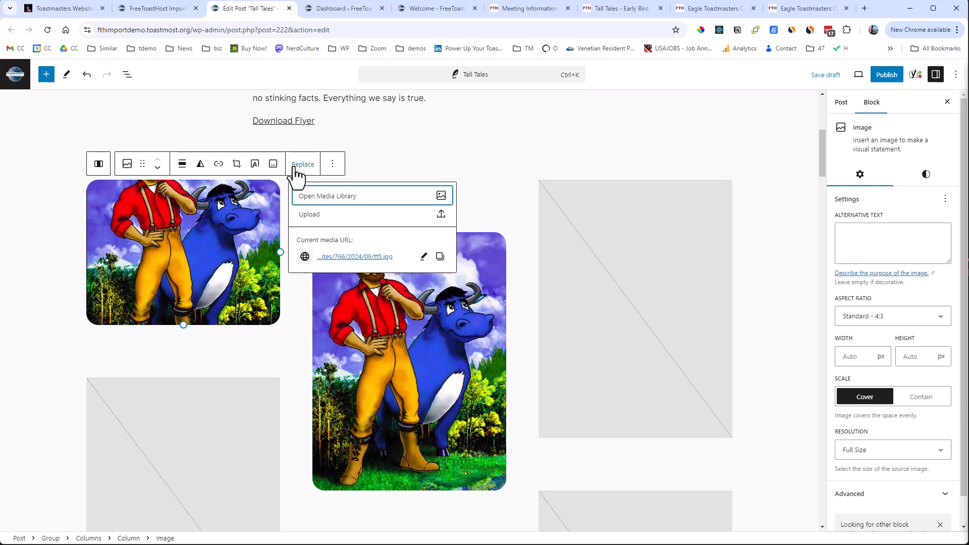
click(327, 207)
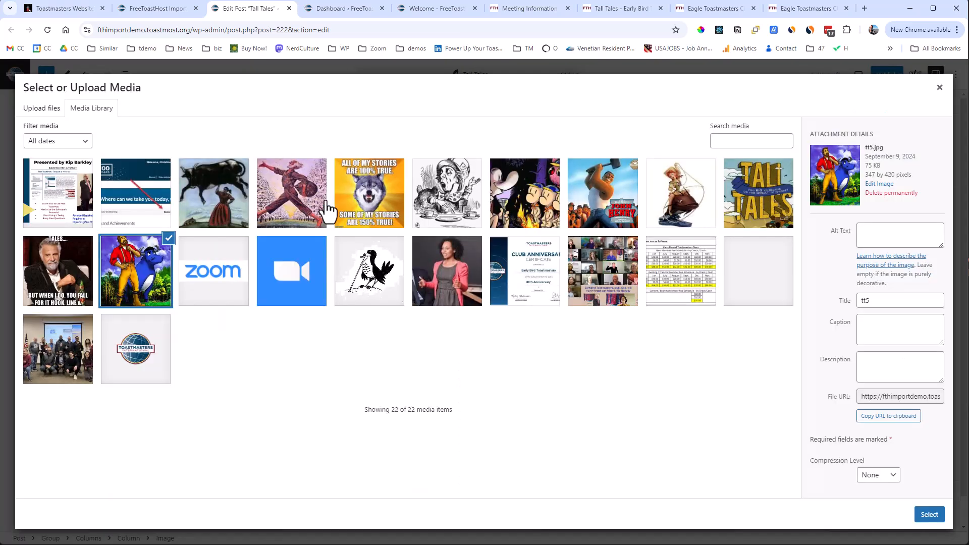
click(370, 209)
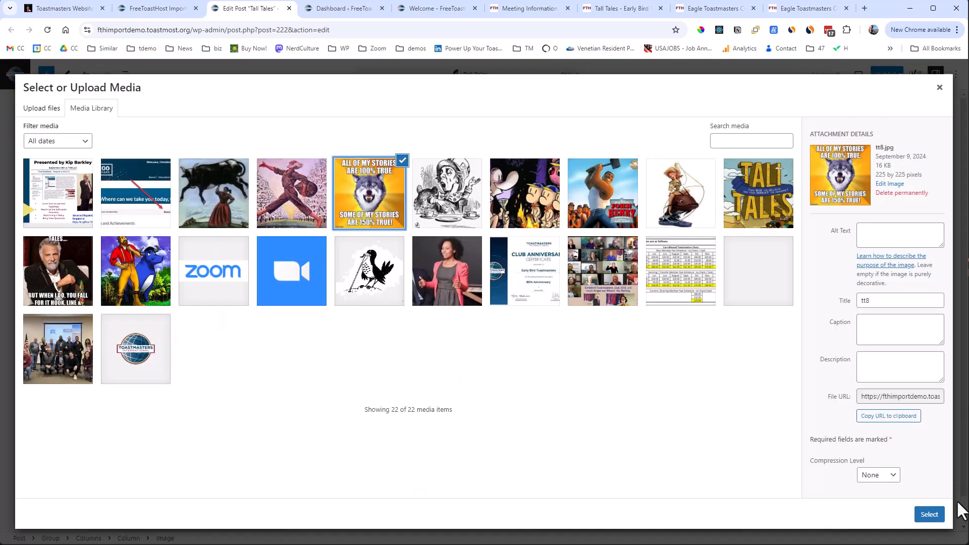
click(938, 515)
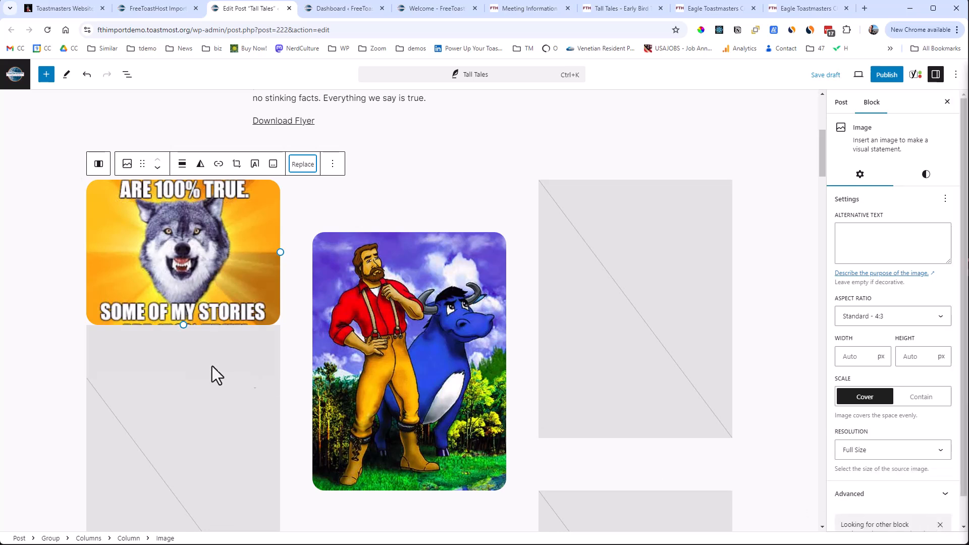
click(249, 228)
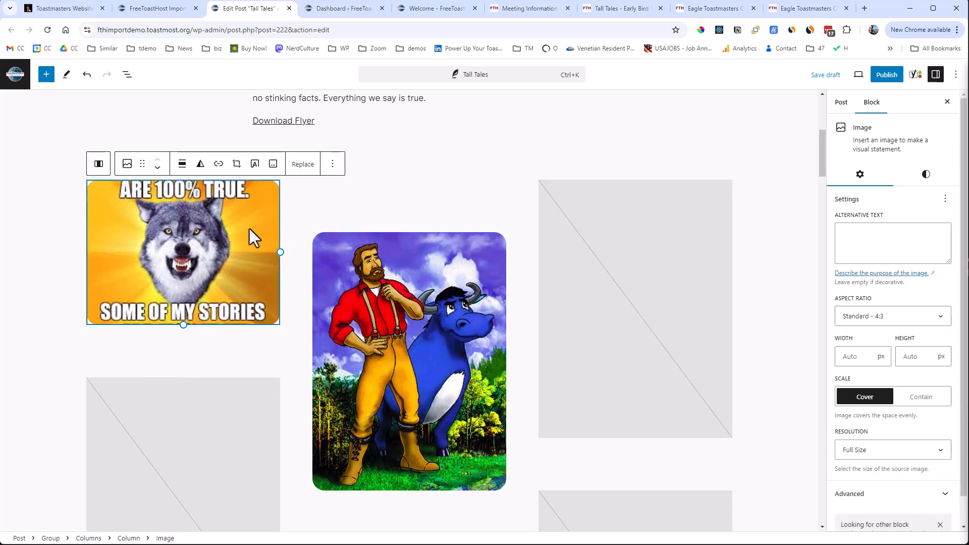
click(927, 398)
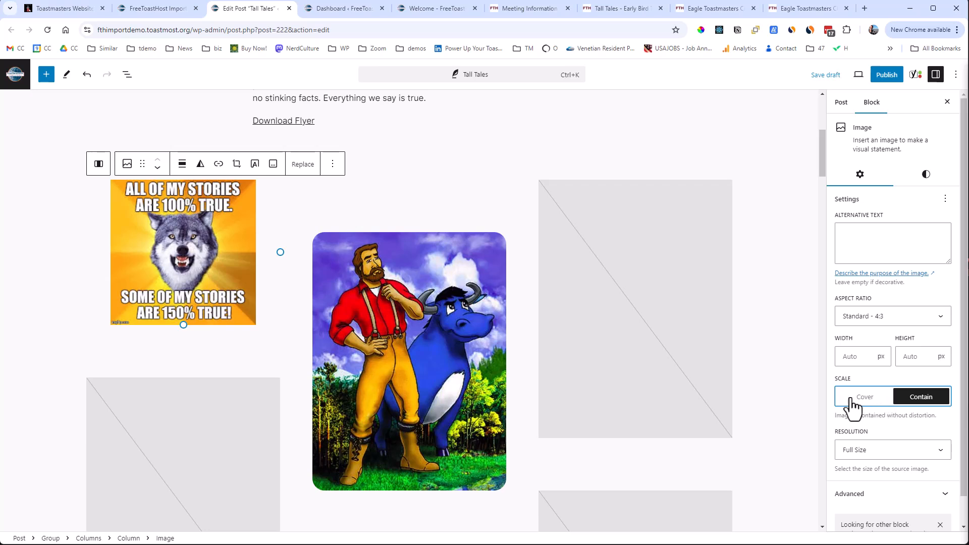
Fill the top placeholder of the gallery's third column with the campfire cartoon image from the media library.
click(640, 329)
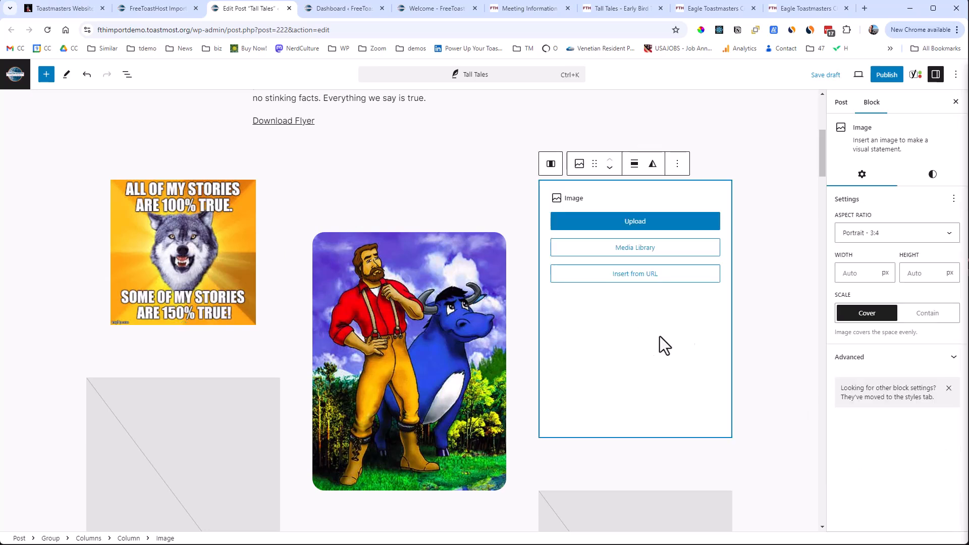
click(638, 252)
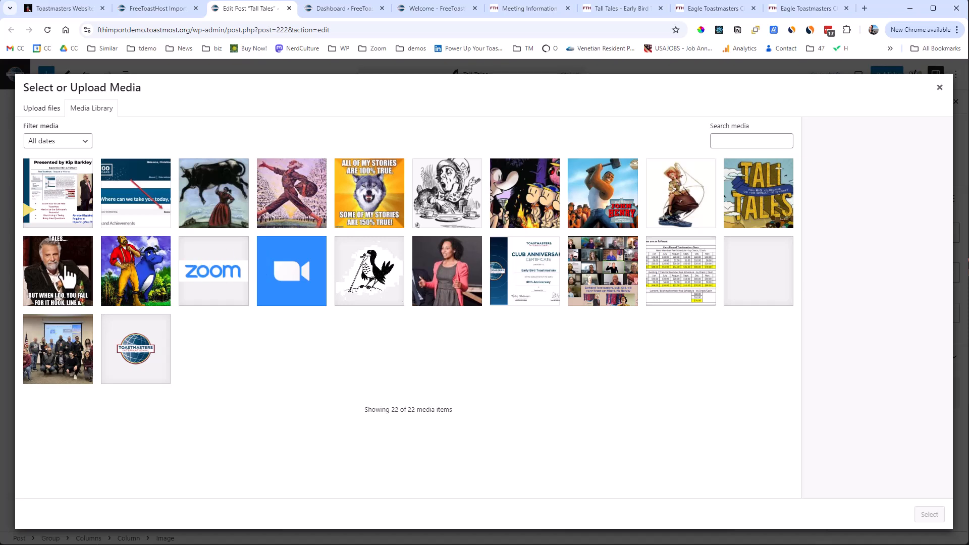
click(539, 206)
click(931, 515)
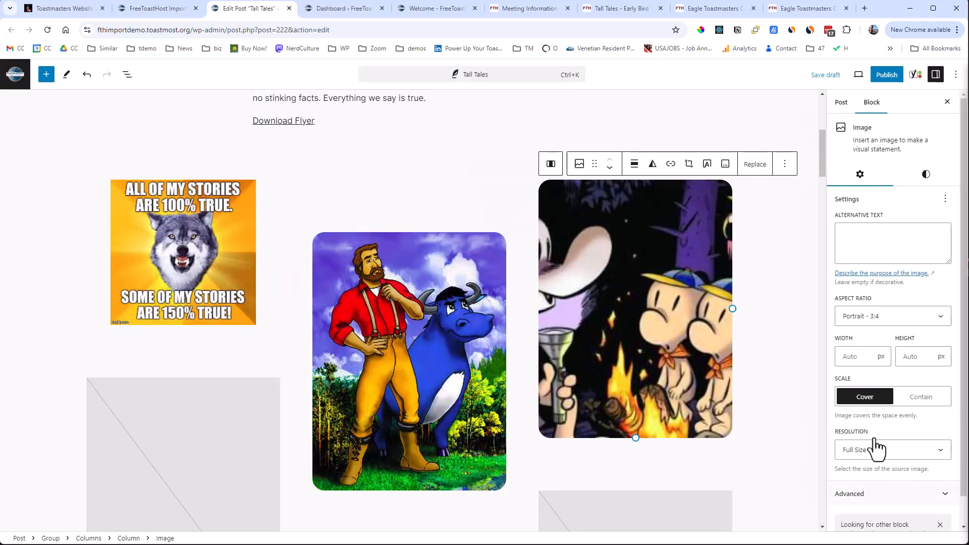
Publish the Tall Tales post and check its text and image gallery on the live page.
scroll(782, 300, up, 5)
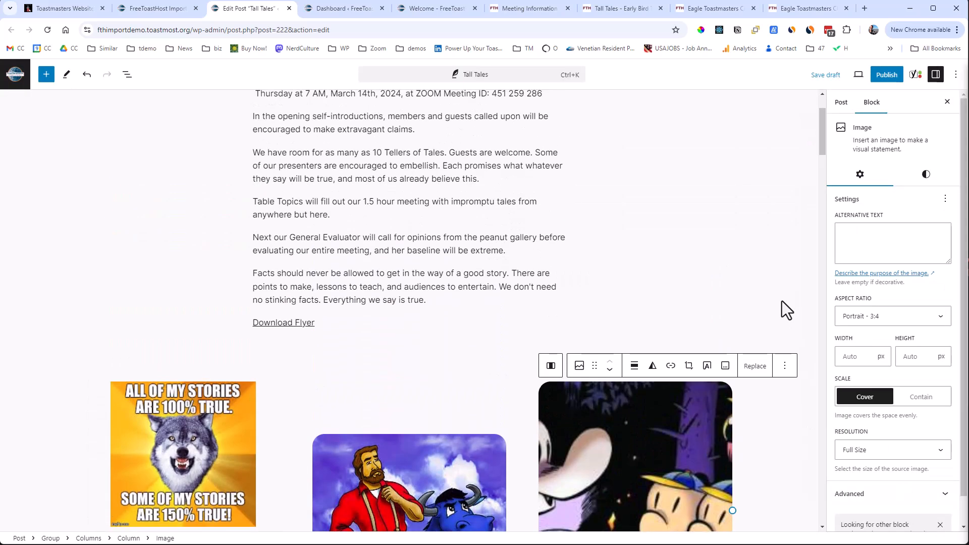
click(888, 76)
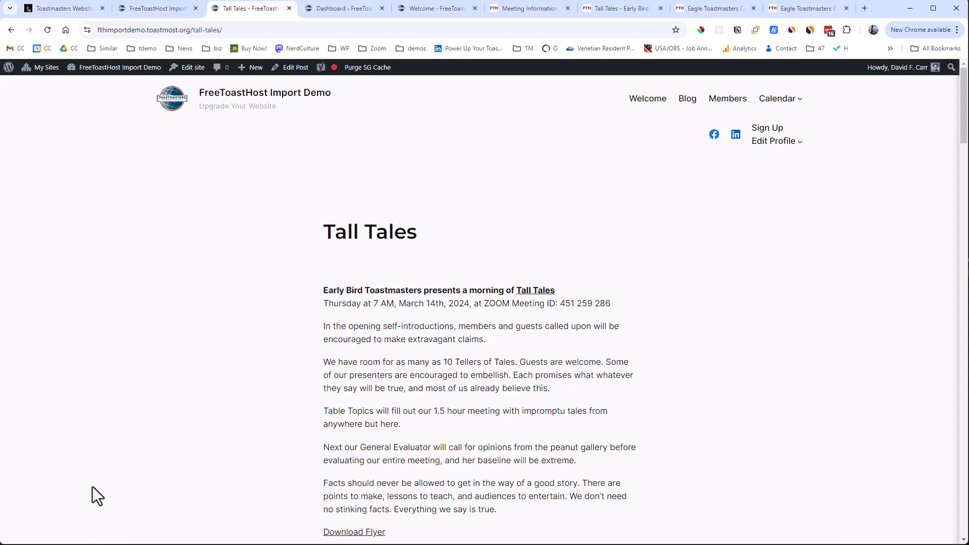
scroll(129, 452, down, 7)
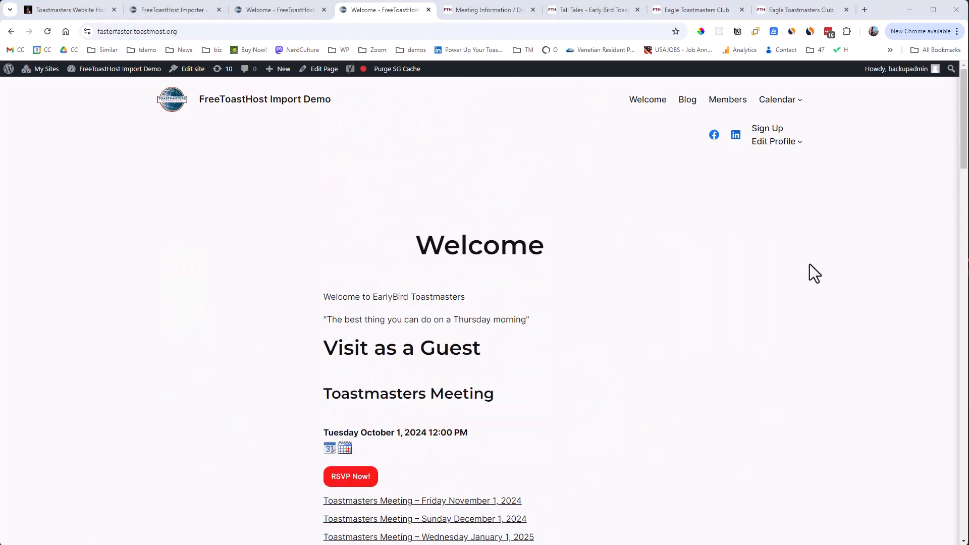
scroll(809, 265, down, 15)
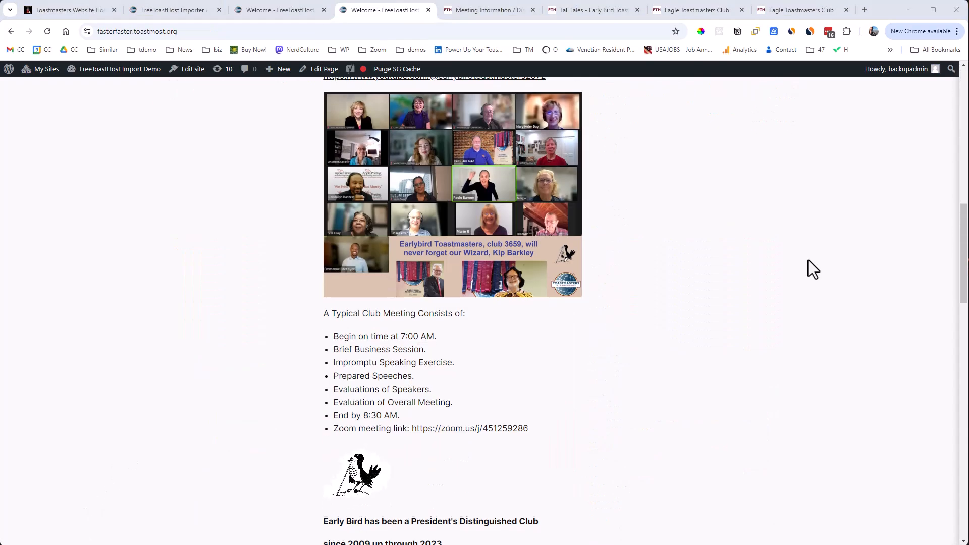
Open the Tall Tales post from the Club News section of the fasterfaster.toastmost.org home page and look through it.
scroll(808, 261, down, 20)
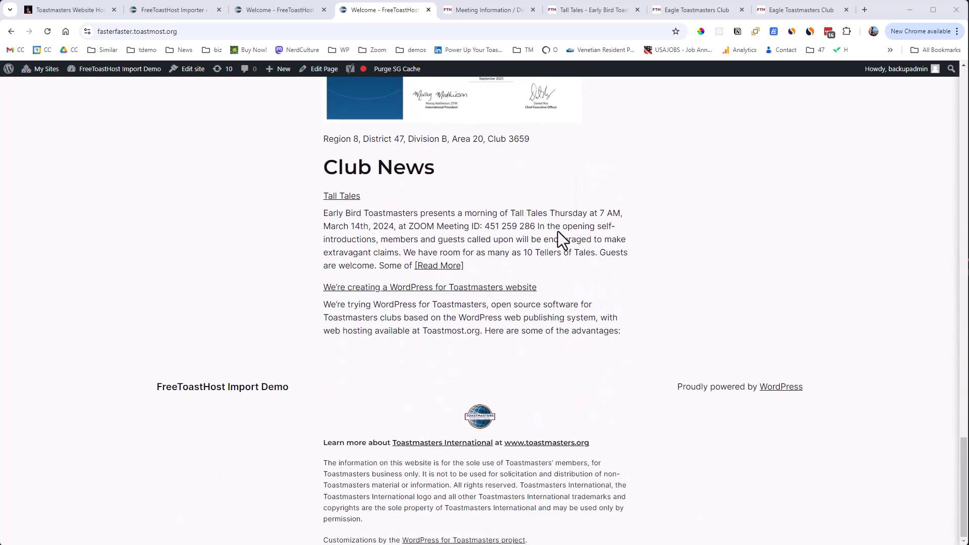
click(336, 197)
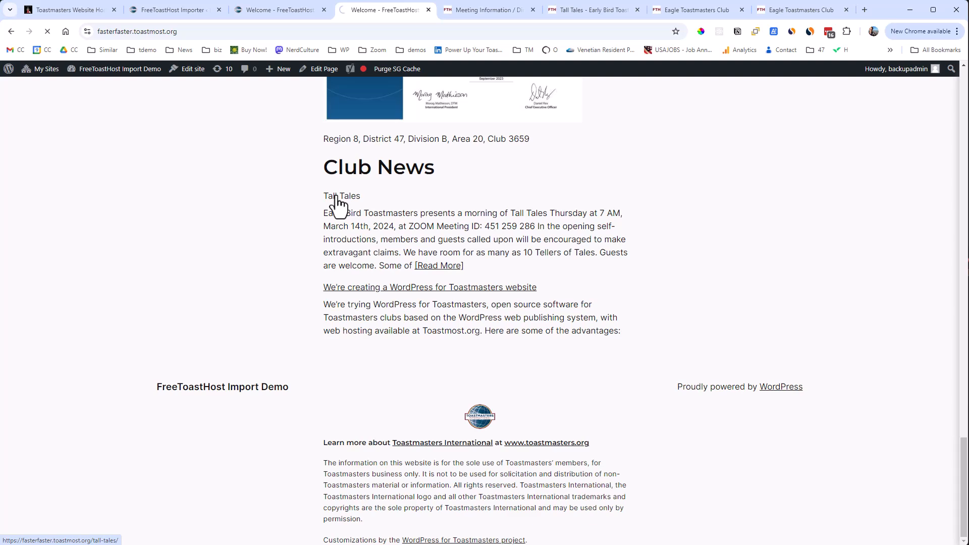
scroll(325, 201, down, 4)
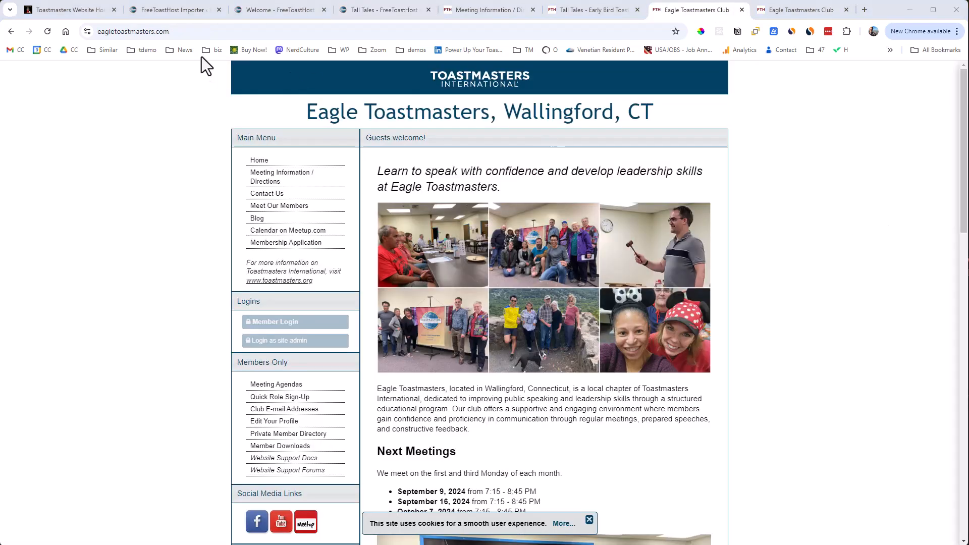
Select the Eagle Toastmasters site's 3161.toastmastersclubs.org address in place of its custom domain eagletoastmasters.com.
click(201, 31)
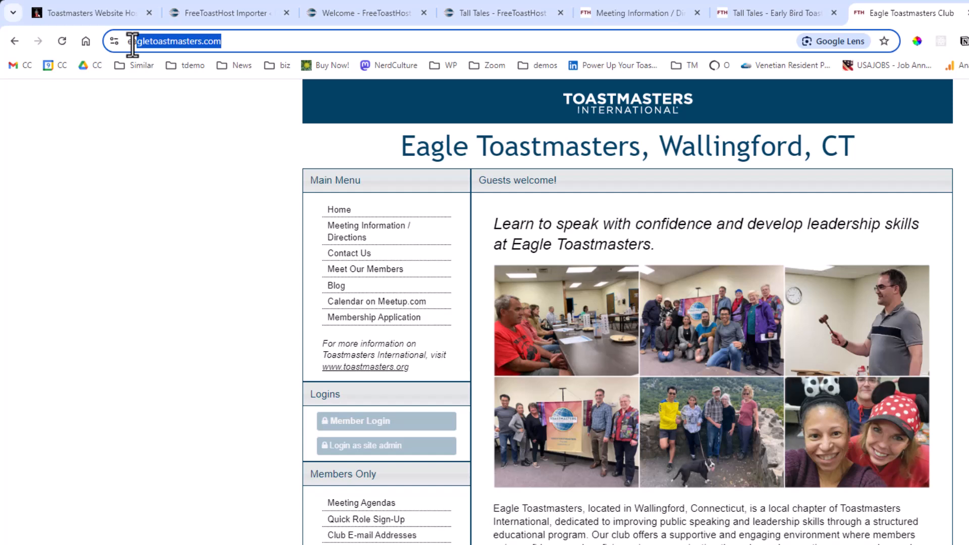
key(Return)
click(255, 41)
key(ctrl+c)
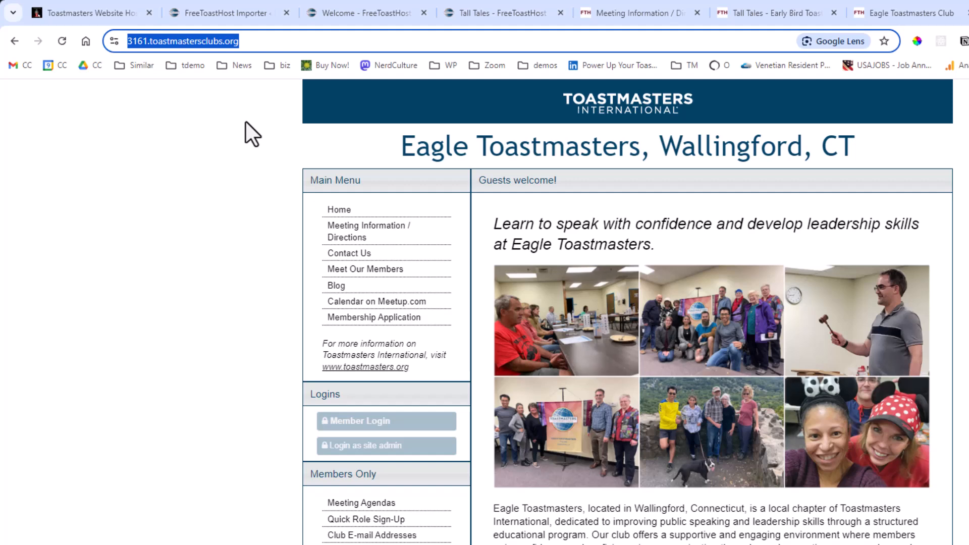
click(217, 13)
scroll(516, 422, down, 5)
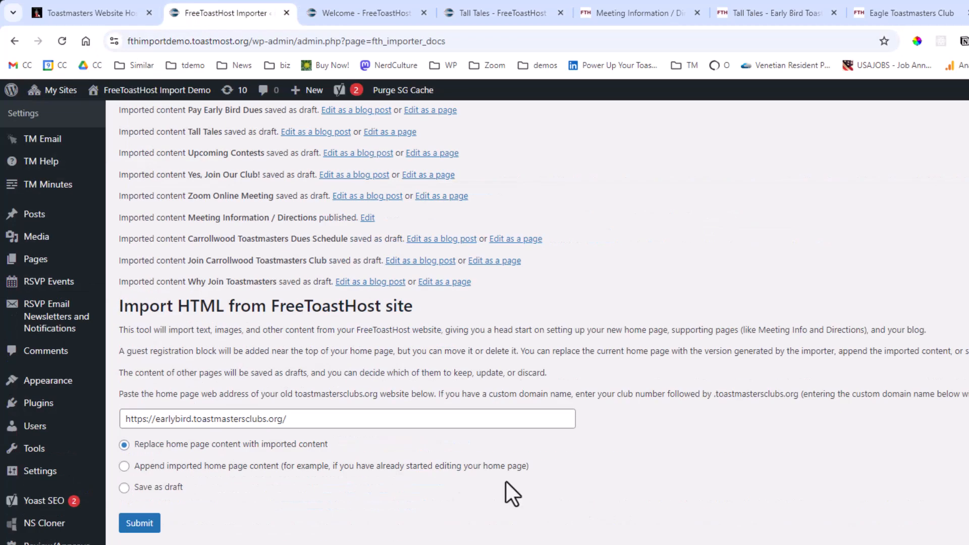
drag(342, 419, 121, 418)
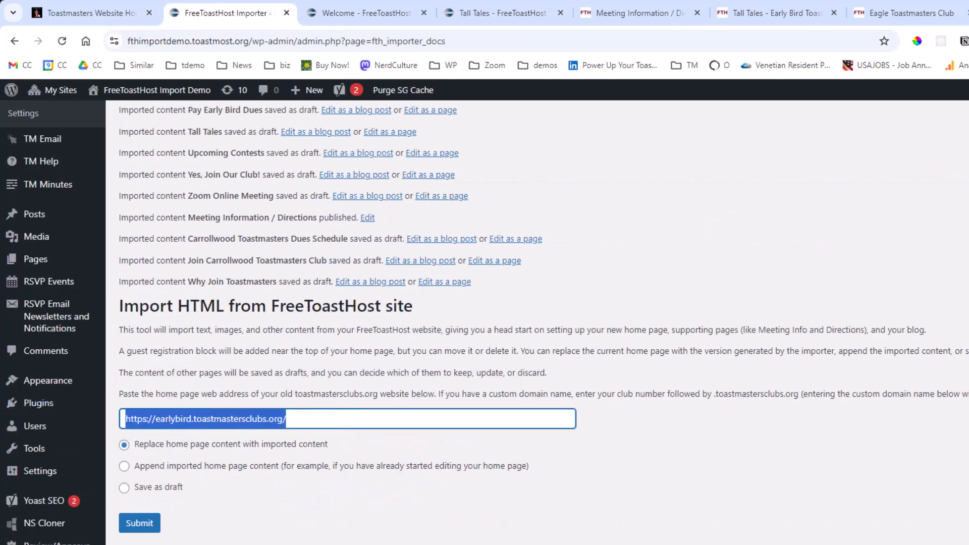
key(ctrl+v)
click(139, 523)
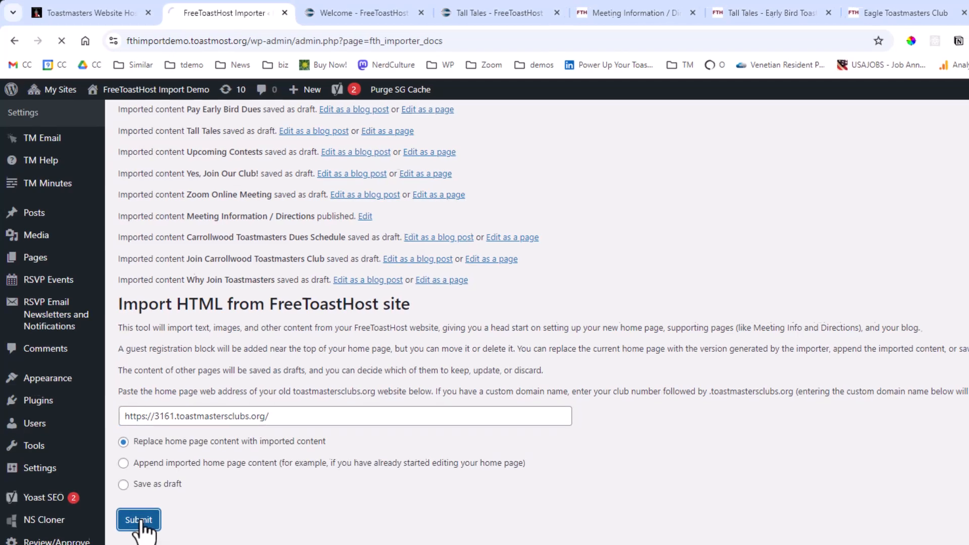
mouse_move(132, 90)
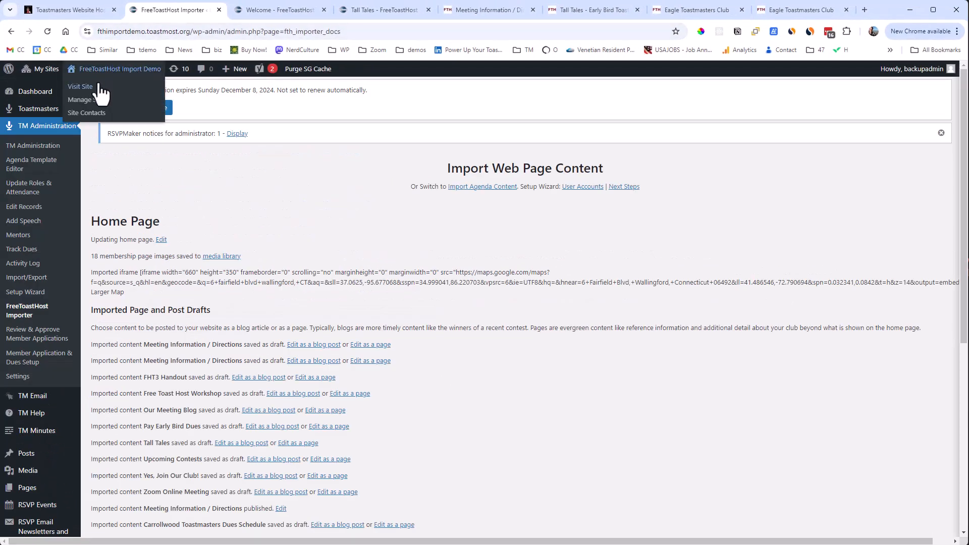
click(96, 88)
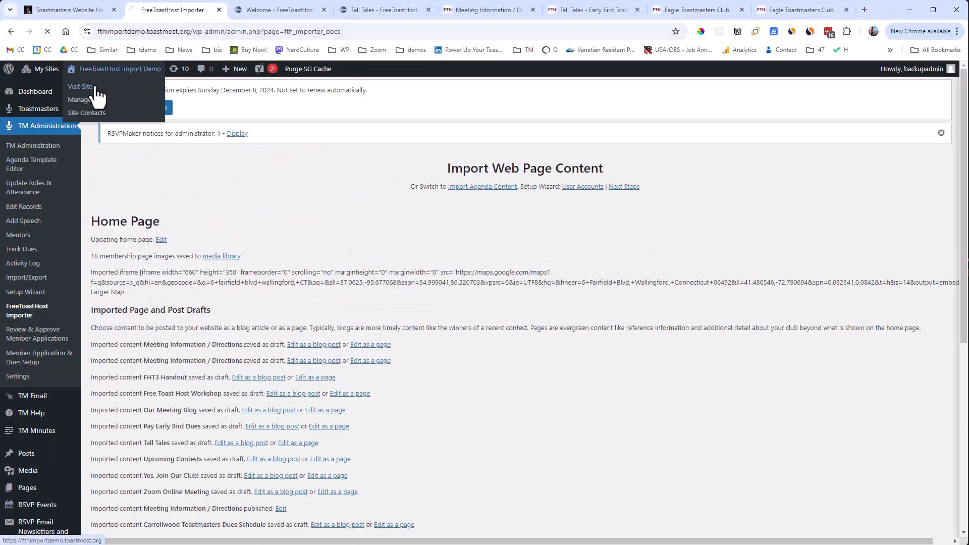